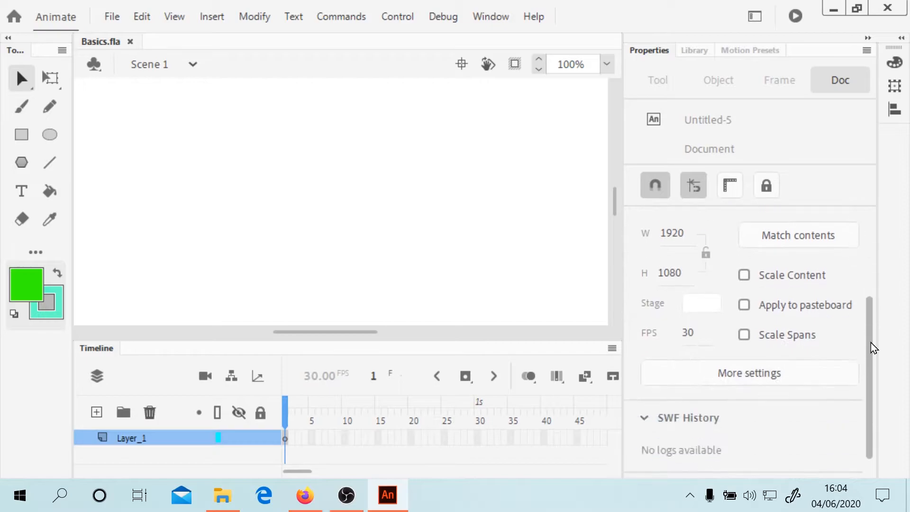
Set the document's stage colour to light cyan blue
left_click(700, 303)
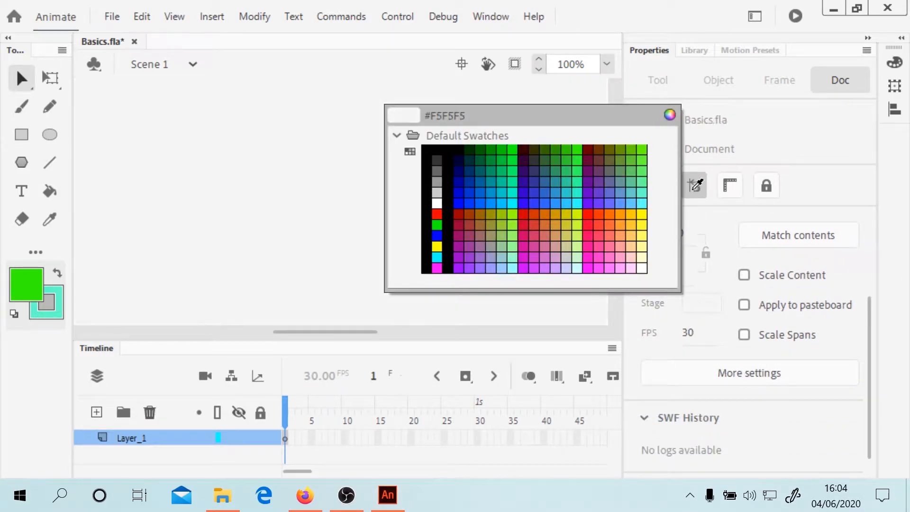
left_click(643, 202)
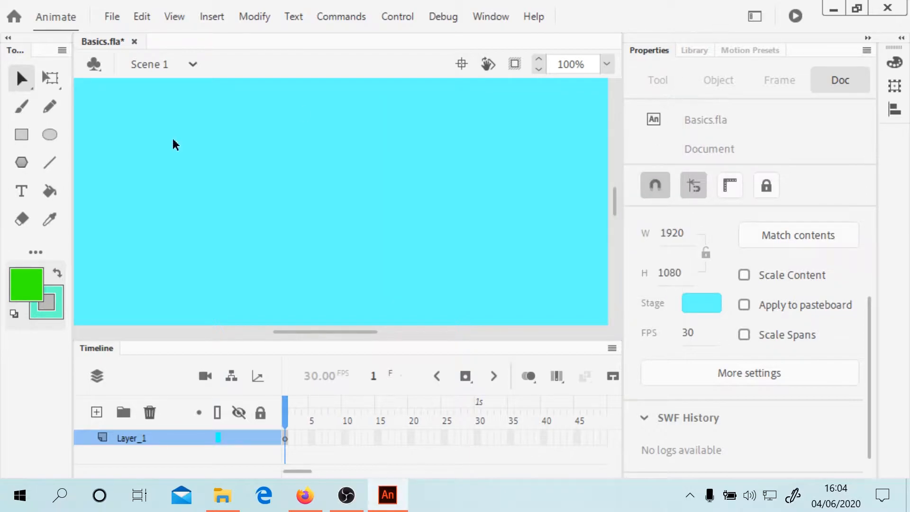
Draw a large green ten-sided polygon with a thickened turquoise stroke on the stage using the PolyStar tool
left_click(19, 166)
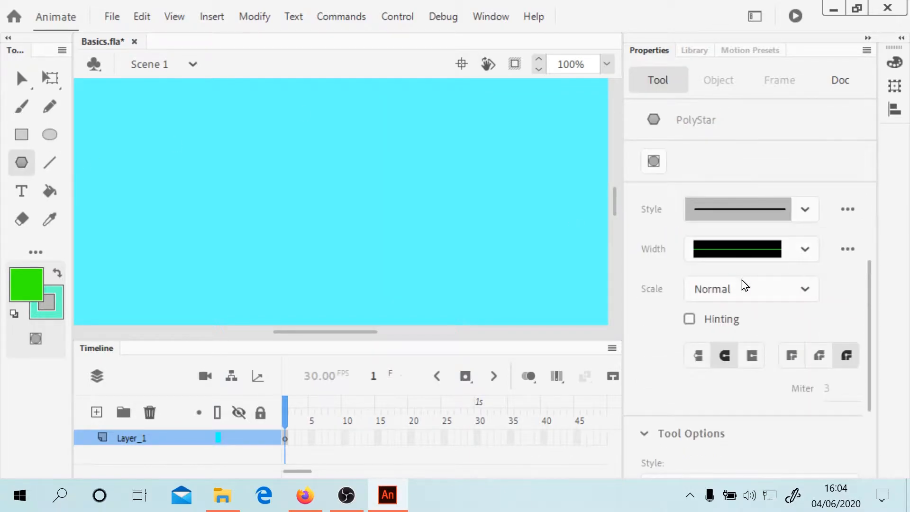
scroll(874, 301, "up", 3)
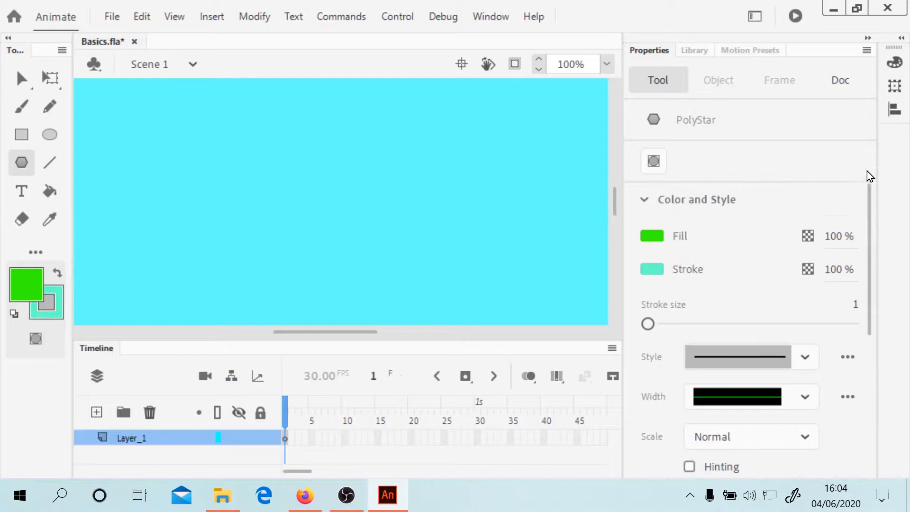
left_click_drag(648, 325, 706, 332)
left_click_drag(874, 259, 871, 403)
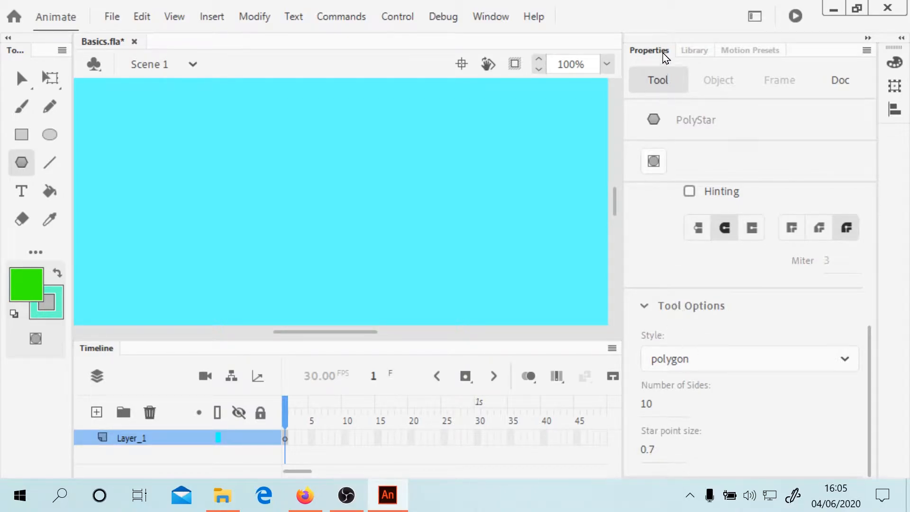
left_click(868, 38)
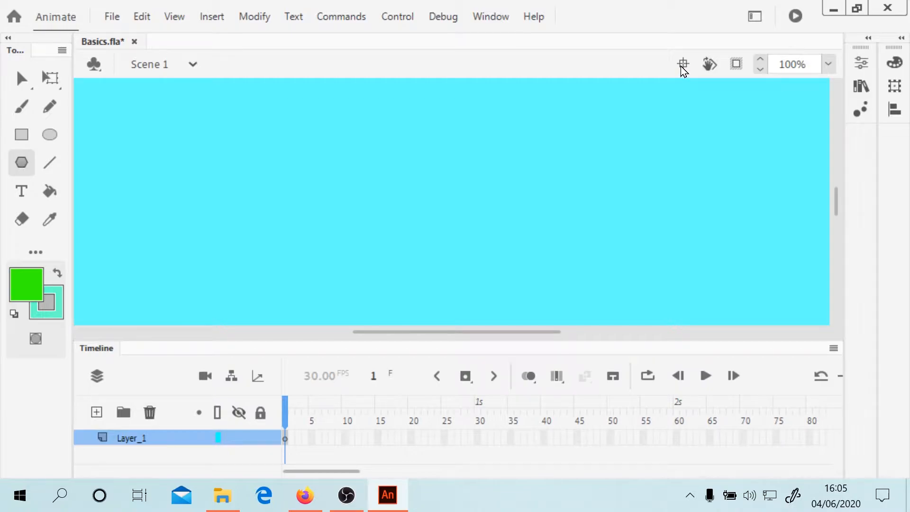
left_click(829, 63)
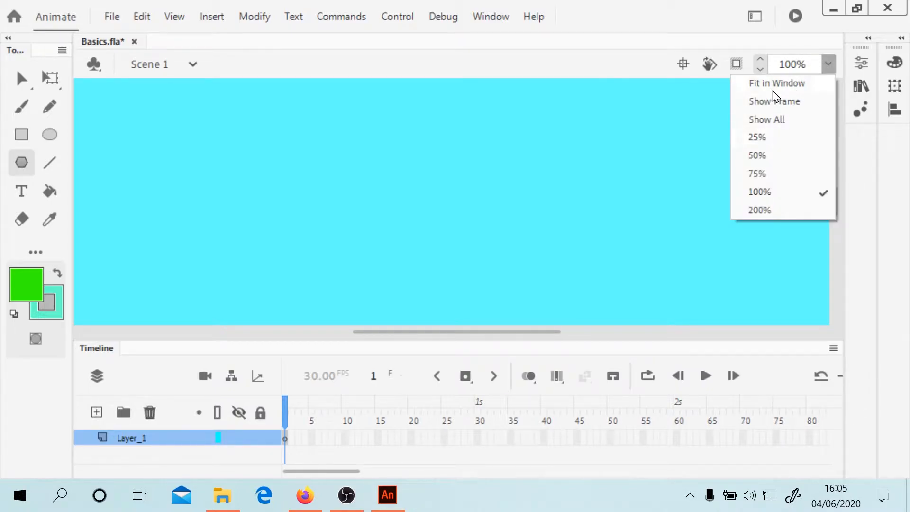
left_click(773, 90)
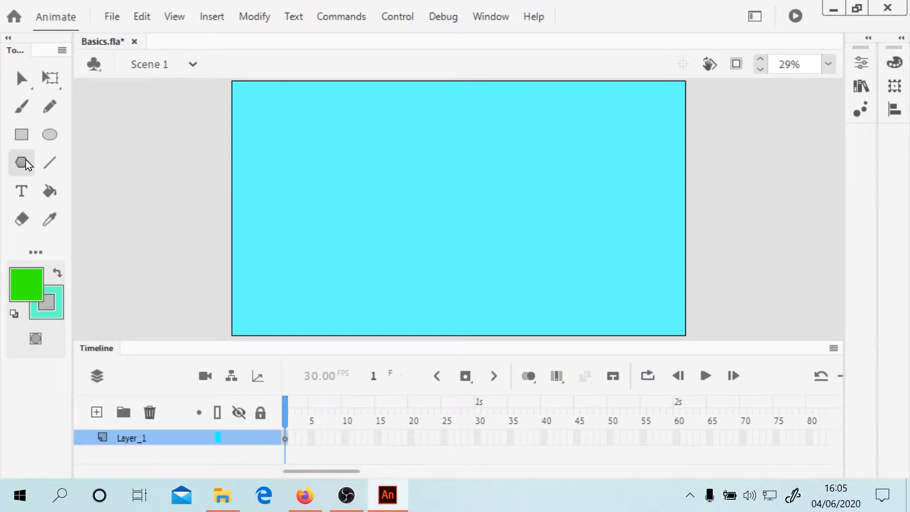
mouse_move(411, 178)
left_mouse_down()
mouse_move(431, 259)
mouse_move(419, 236)
mouse_move(445, 238)
mouse_move(414, 236)
mouse_move(414, 219)
mouse_move(437, 262)
left_mouse_up()
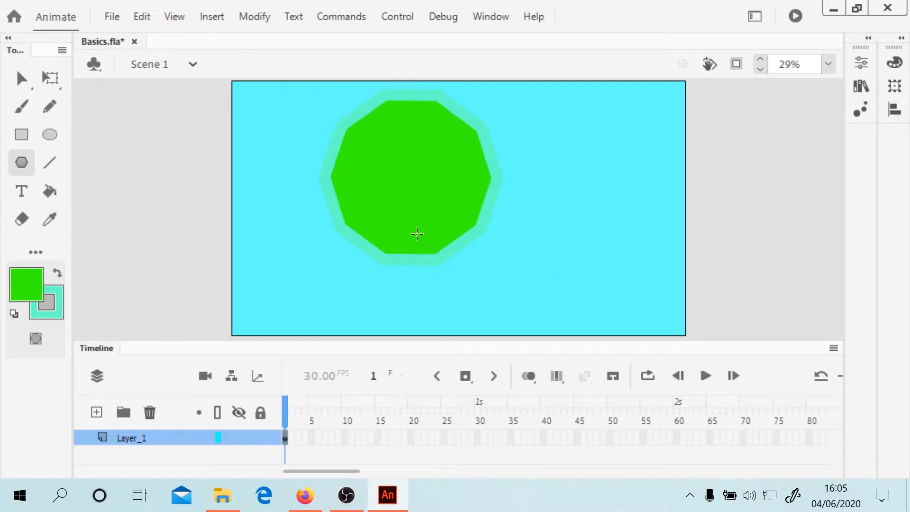
Select the polygon's fill and outline and centre them horizontally and vertically on the stage
key("v")
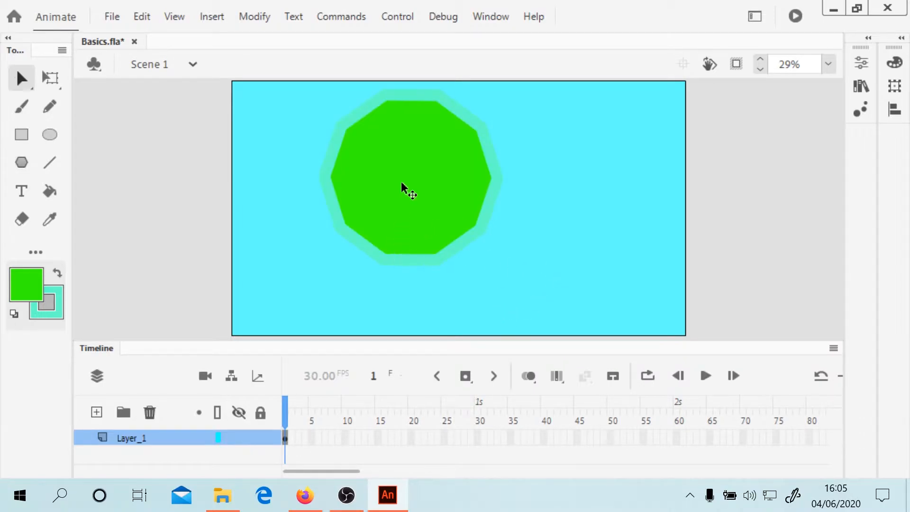
double_click(404, 187)
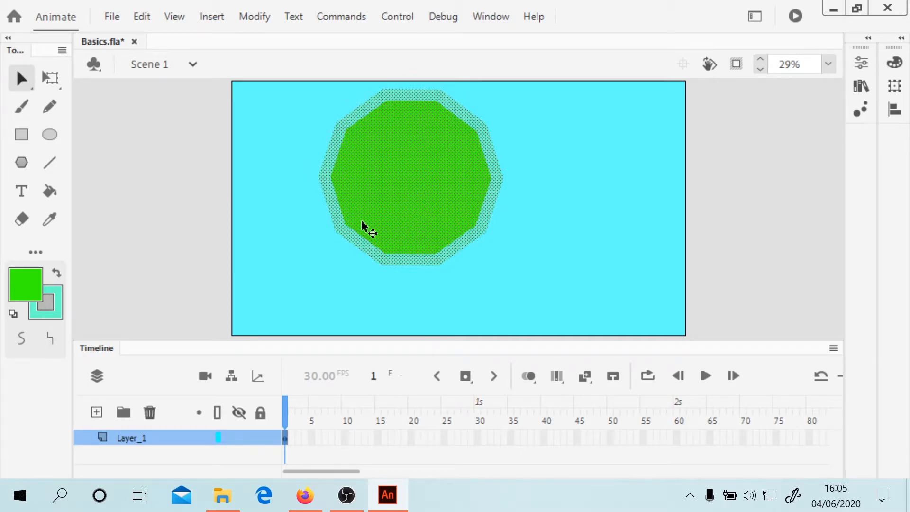
key("ctrl+alt+2")
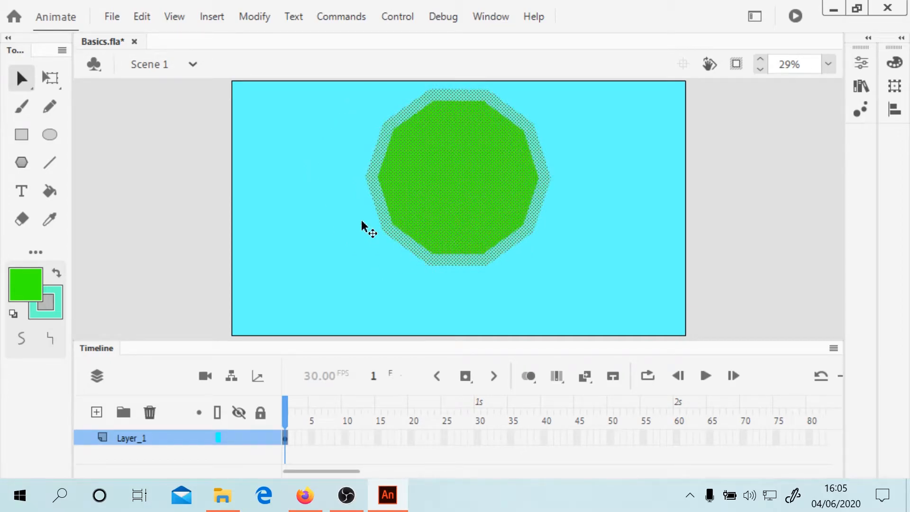
key("ctrl+alt+5")
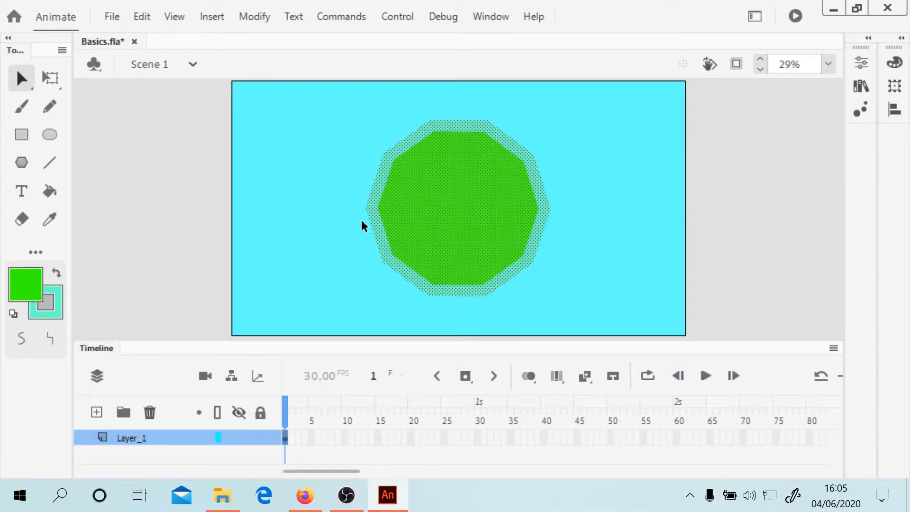
Convert the selected polygon to a movie clip symbol named Goo Animation
key("F8")
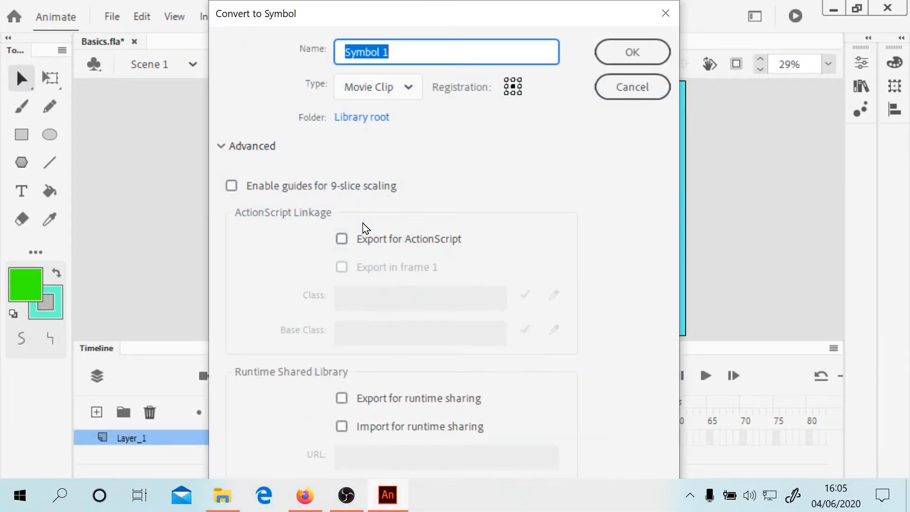
type("Goo ")
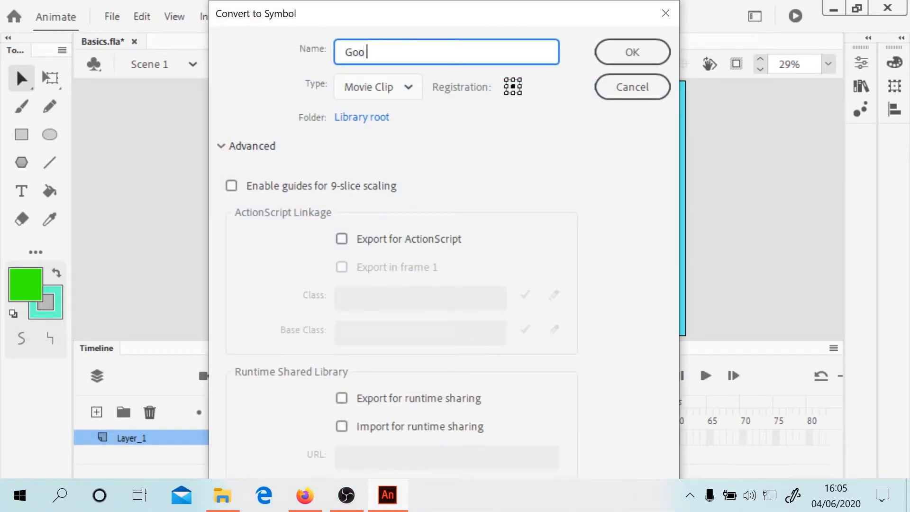
type("Animation")
left_click(637, 53)
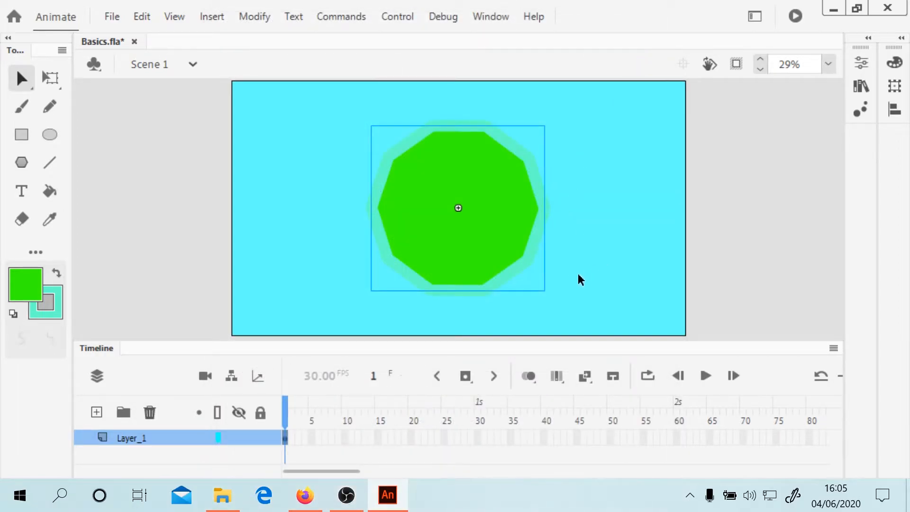
Enter the Goo Animation symbol and convert the polygon inside it to a movie clip named Goo
double_click(424, 187)
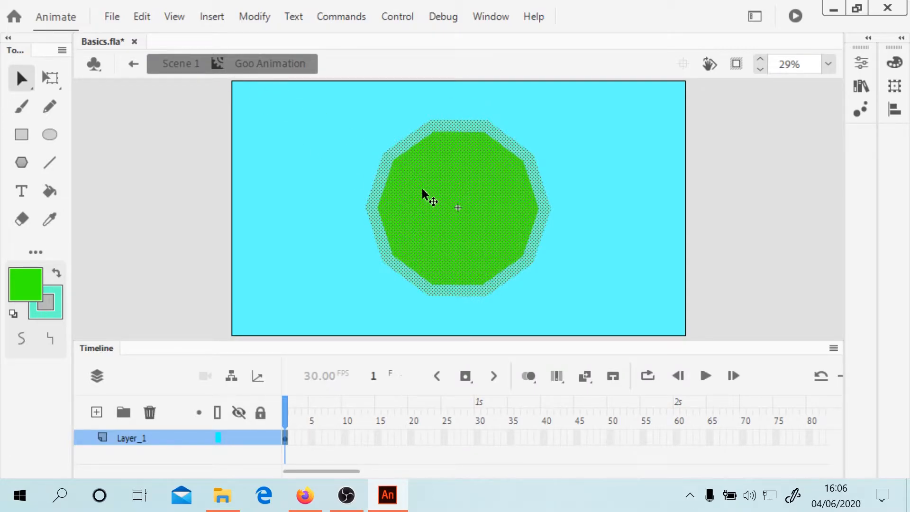
key("F8")
type("Goo")
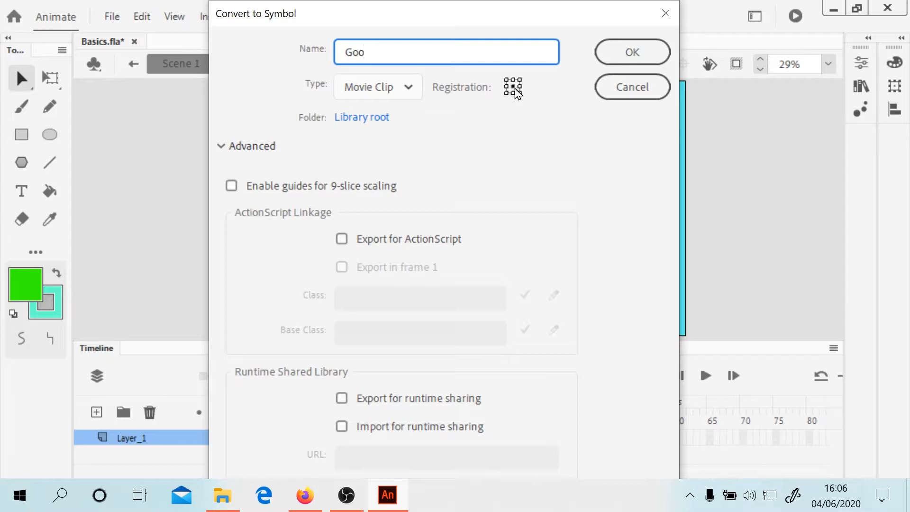
left_click(646, 55)
Check the Goo Animation and Goo symbols in the document's library
key("ctrl+l")
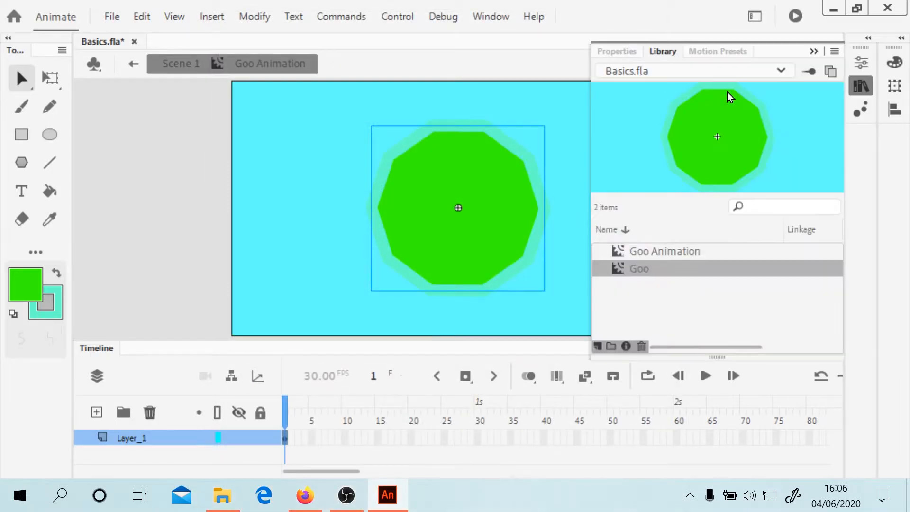
left_click(638, 253)
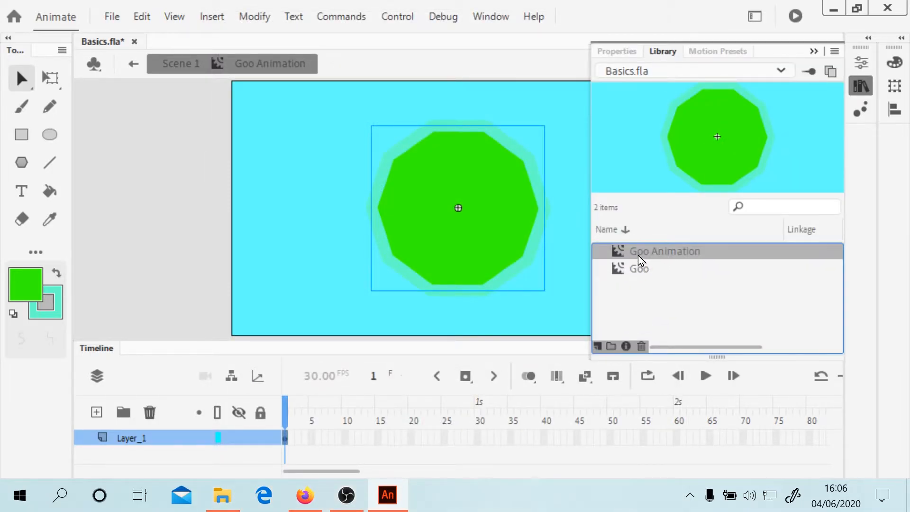
left_click(636, 269)
left_click(638, 253)
left_click(635, 268)
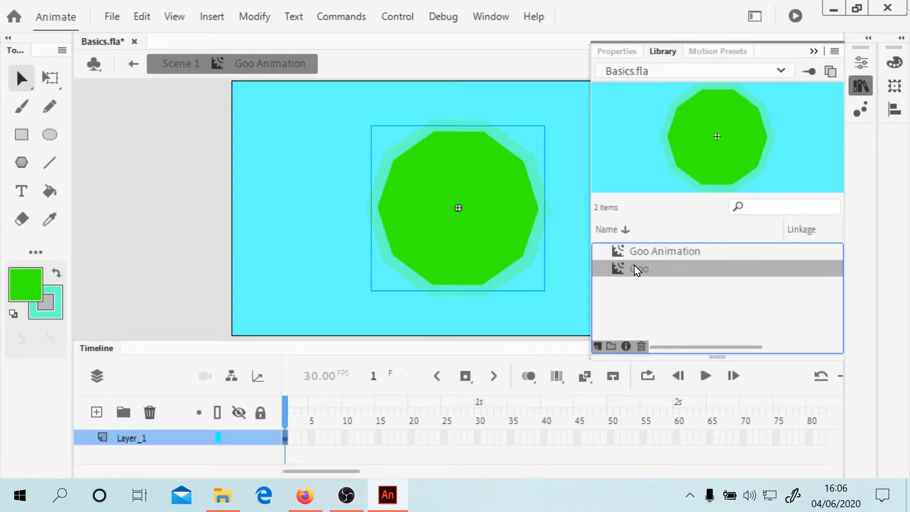
left_click(816, 51)
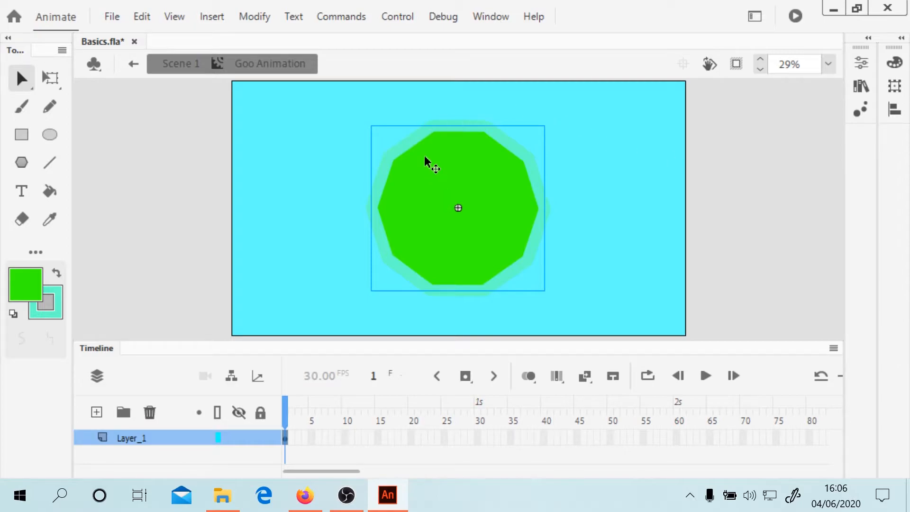
Apply the default smoke motion preset to the Goo instance inside Goo Animation
left_click(862, 66)
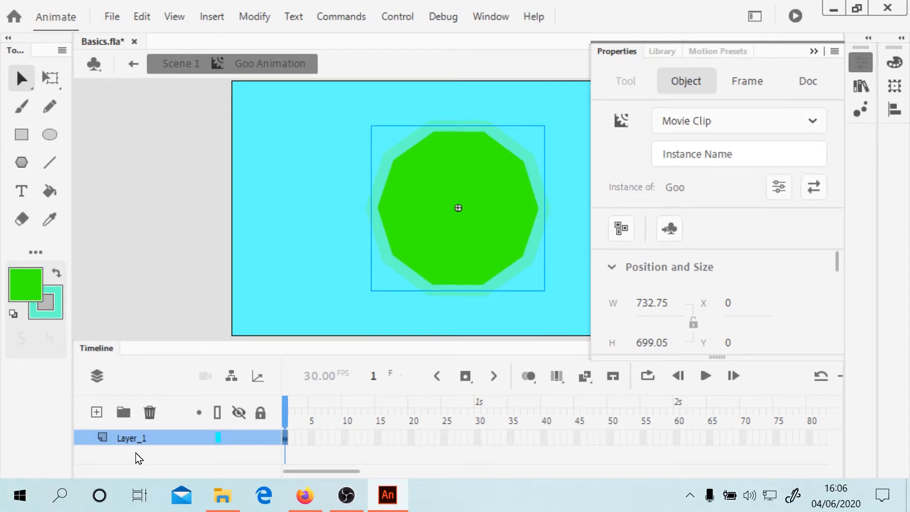
left_click(713, 59)
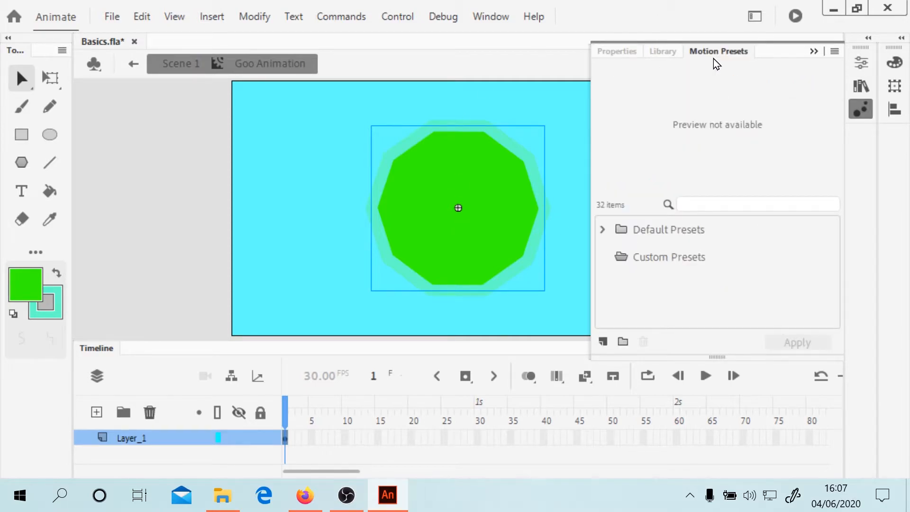
left_click(607, 226)
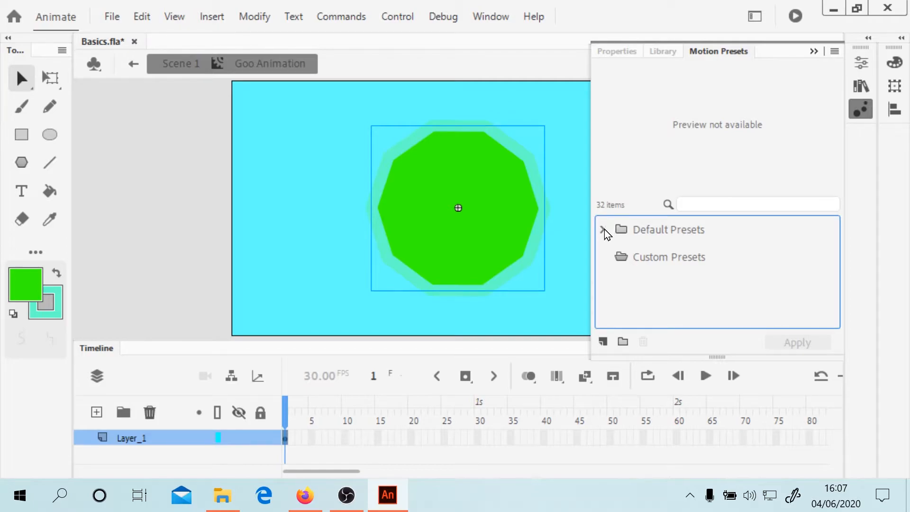
left_click(605, 229)
left_click_drag(835, 227, 831, 299)
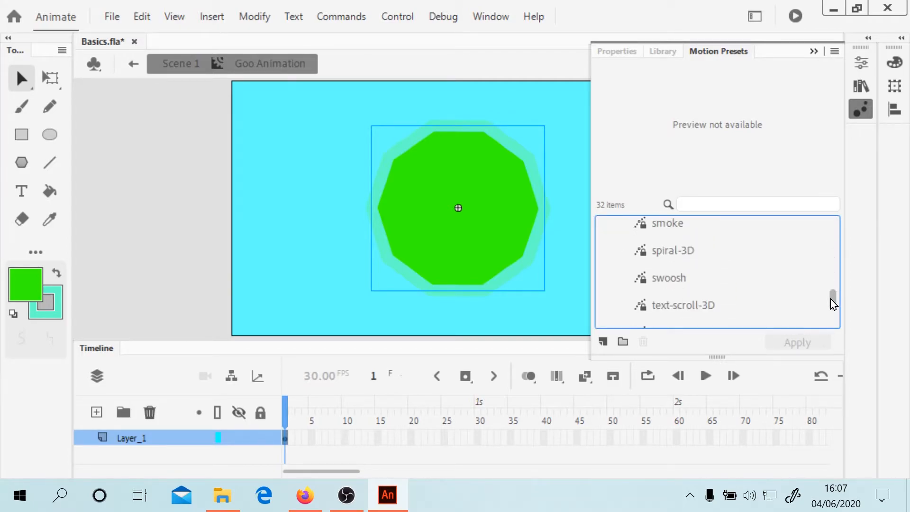
left_click(695, 229)
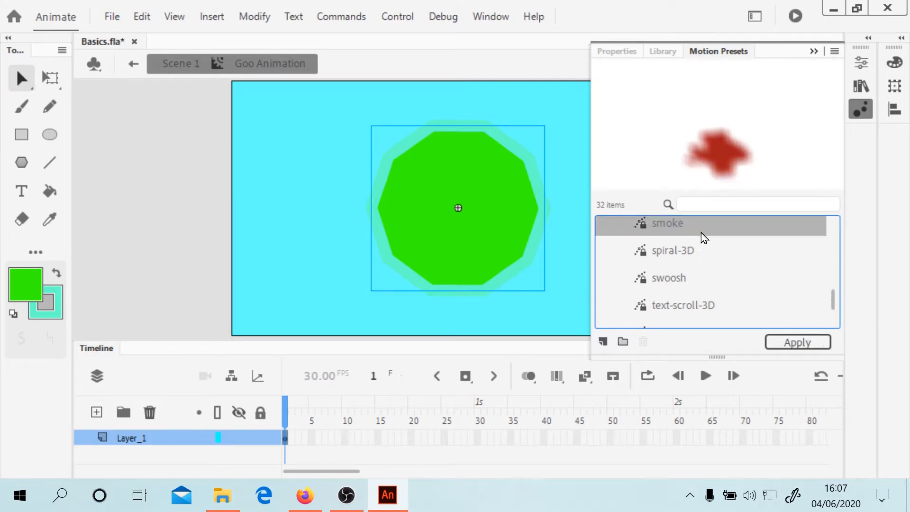
left_click(809, 346)
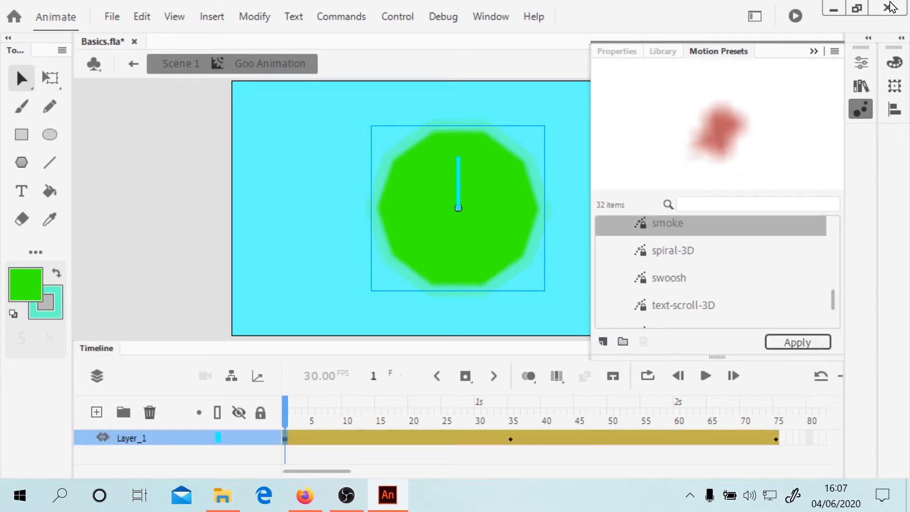
left_click(815, 51)
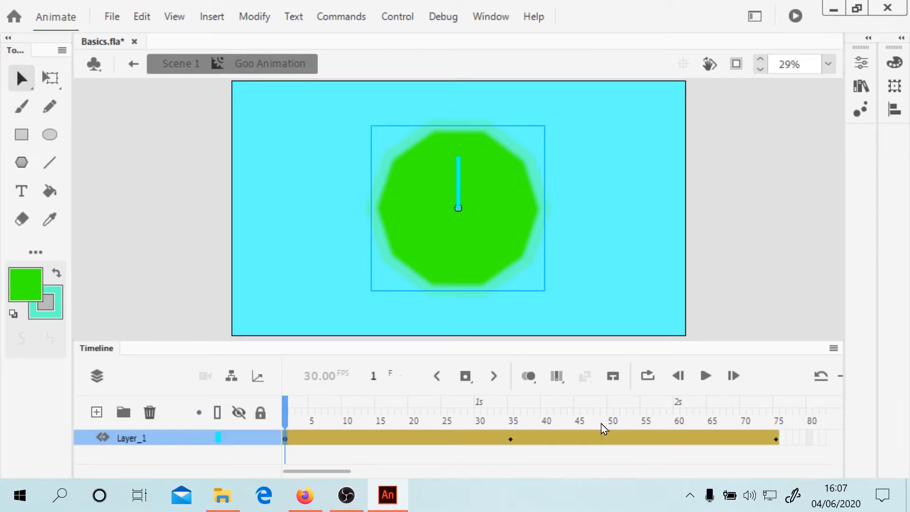
Test the movie to preview the smoke animation, and close the preview
key("ctrl+Return")
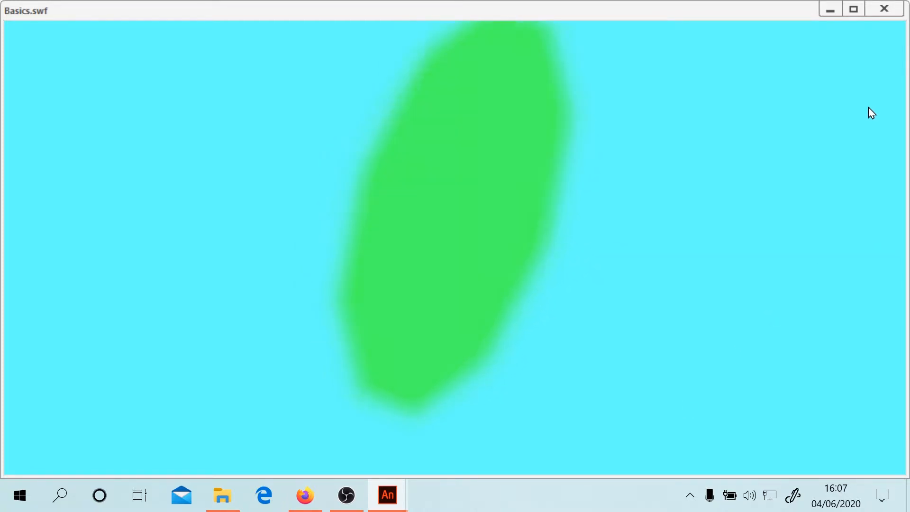
left_click(884, 8)
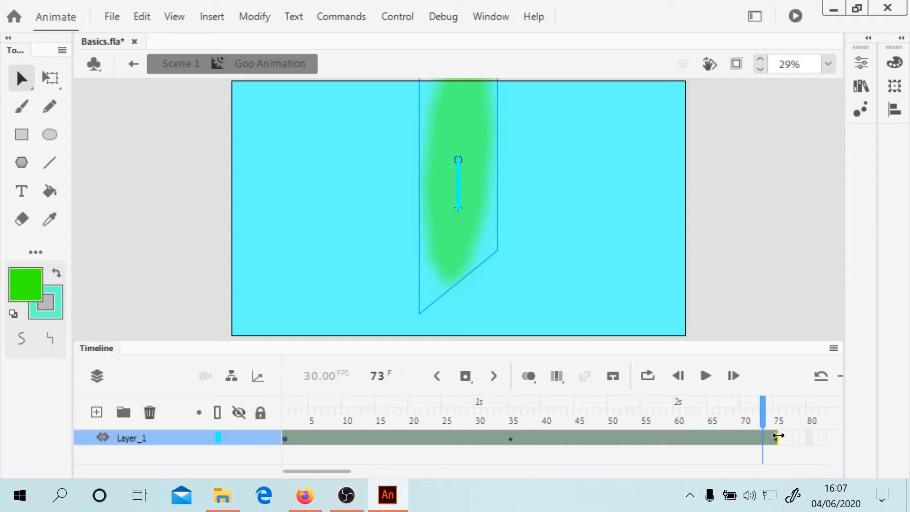
Paste a copy of the smoke tween frames into Layer_1 starting at frame 76 and move the playhead to that frame
left_click_drag(781, 441, 790, 444)
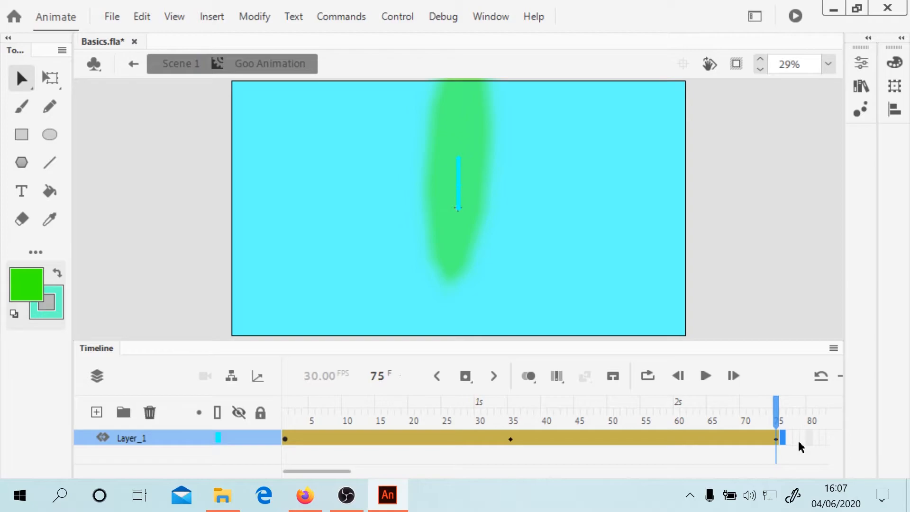
key("ctrl+alt+v")
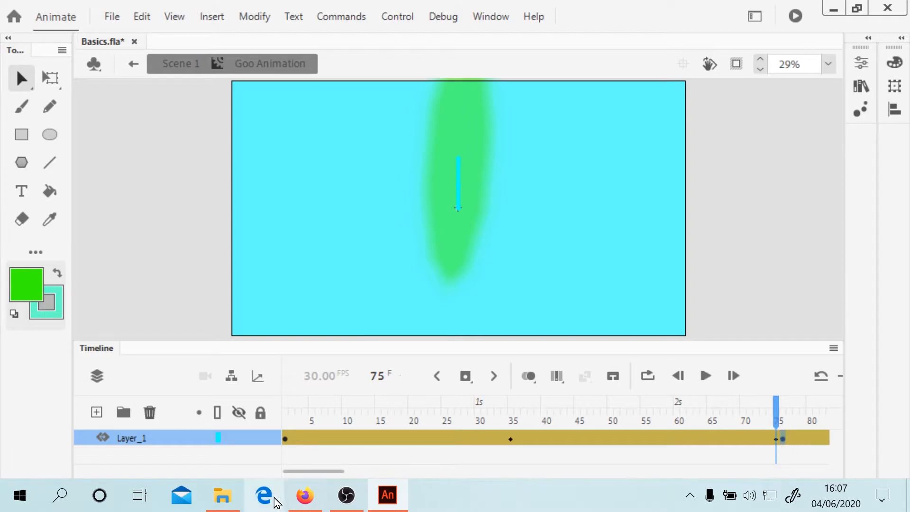
left_click_drag(305, 472, 355, 491)
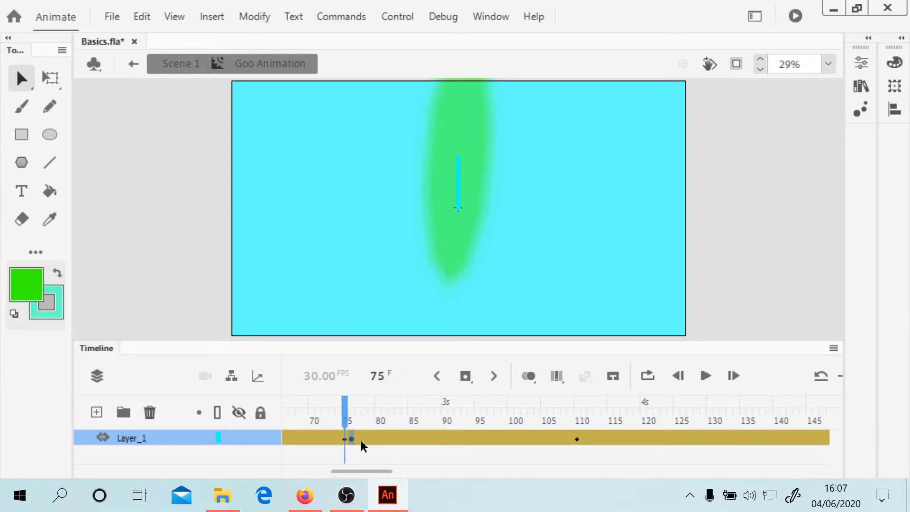
left_click_drag(343, 400, 356, 382)
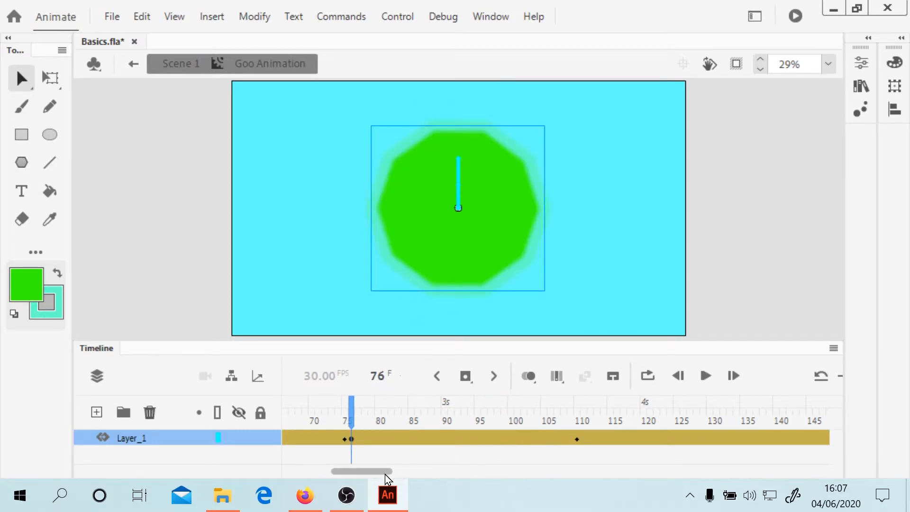
Reverse the motion path of the pasted tween spanning frames 76 to 150 in Layer_1, and test the movie
left_click_drag(386, 476, 394, 475)
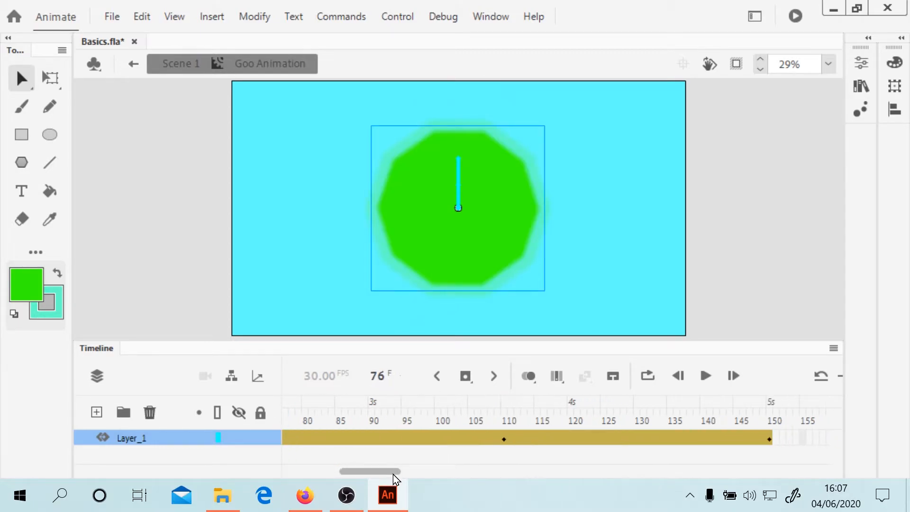
left_click(770, 438)
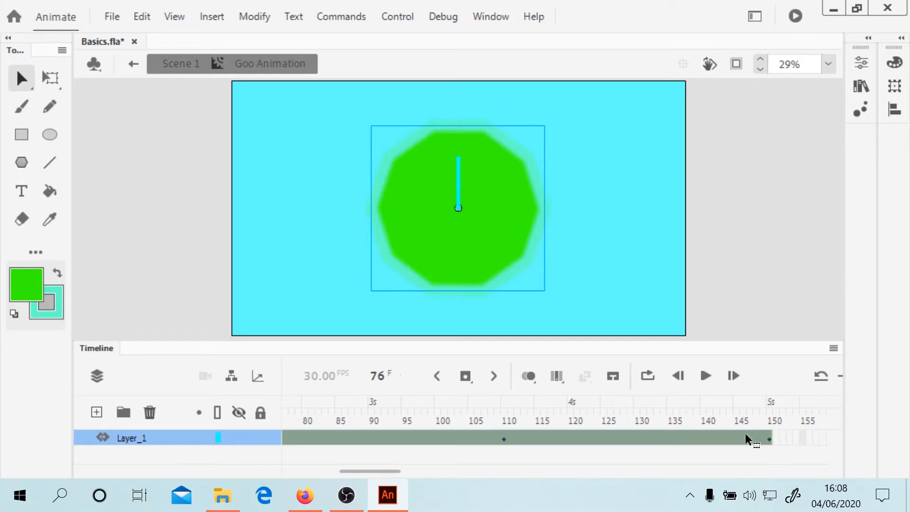
left_click_drag(369, 473, 342, 474)
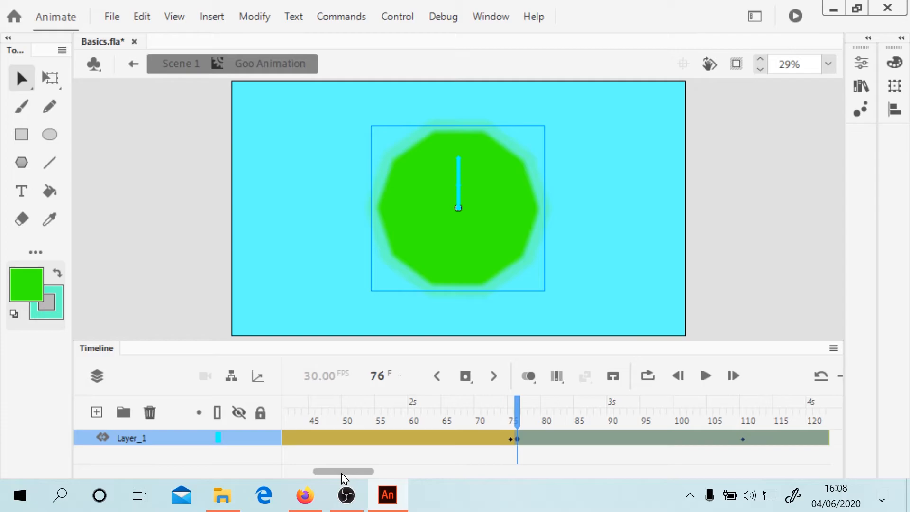
right_click(598, 442)
mouse_move(616, 502)
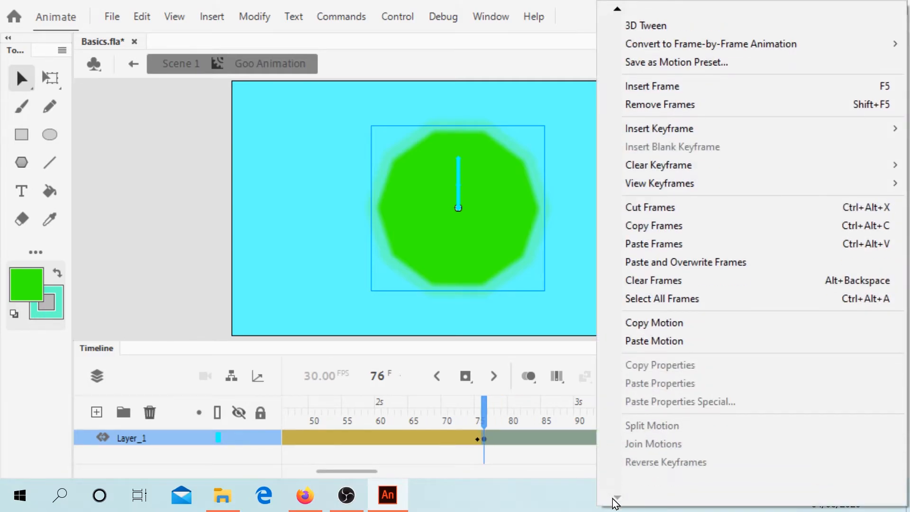
mouse_move(650, 480)
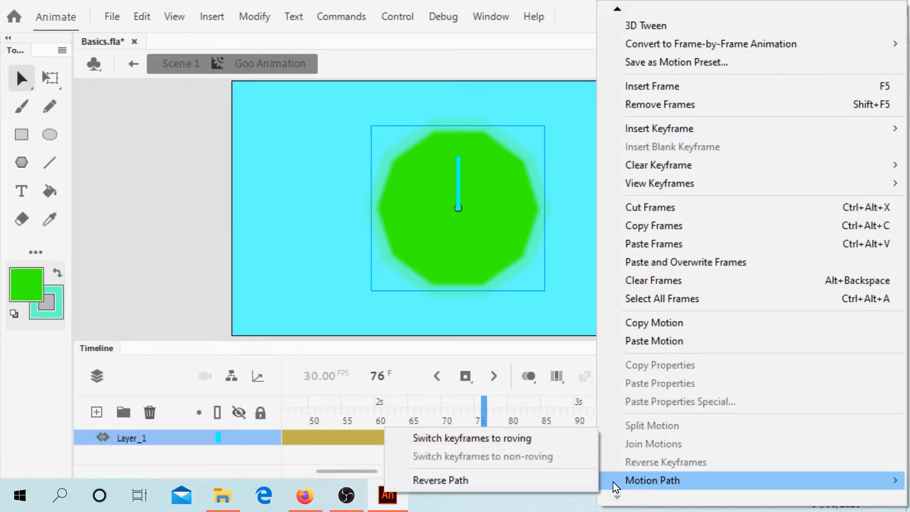
left_click(527, 481)
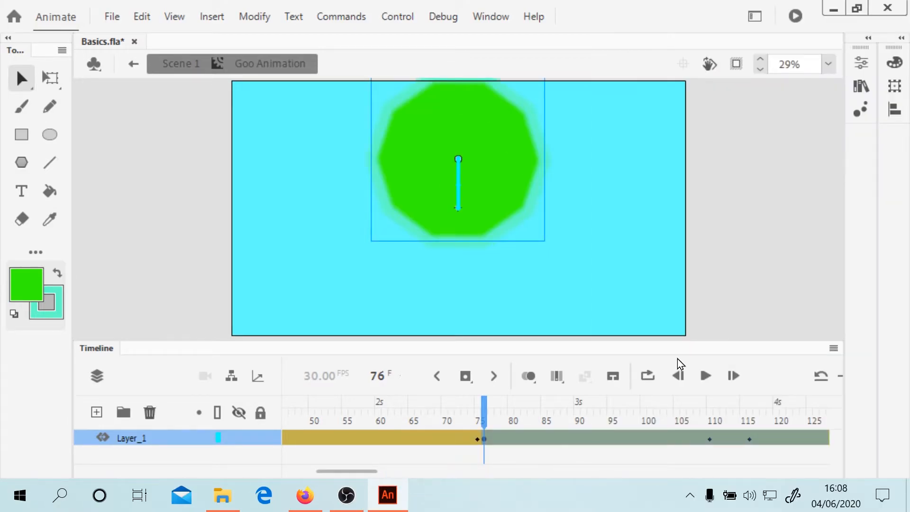
key("ctrl+Return")
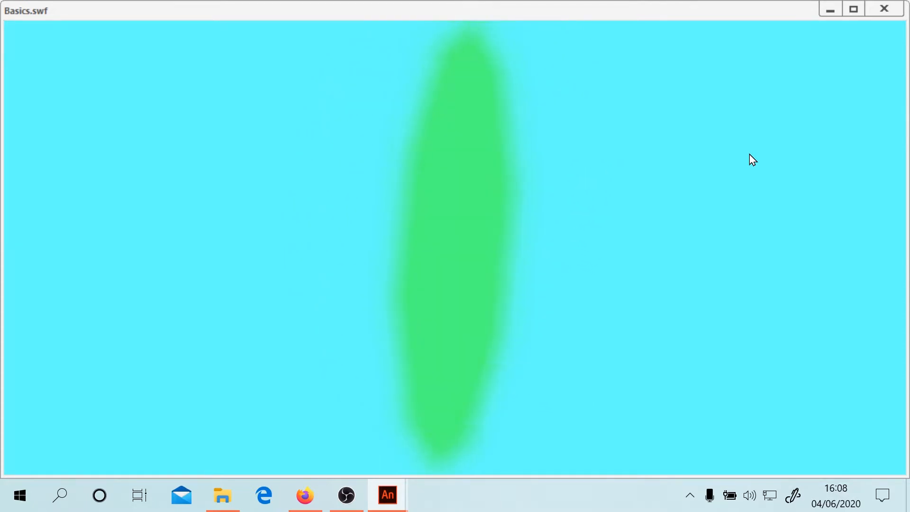
left_click(883, 11)
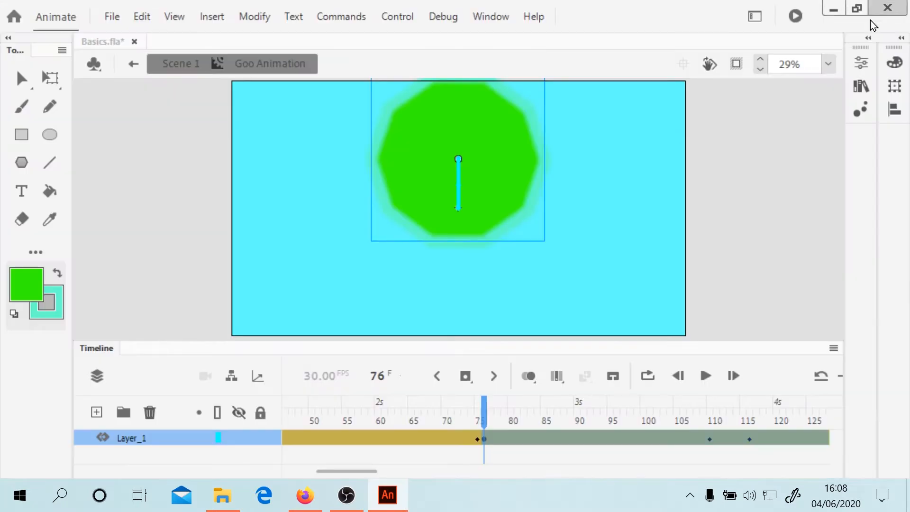
Convert the original 75-frame smoke tween in Goo Animation to frame-by-frame animation with a keyframe on each frame
left_click_drag(318, 405, 247, 402)
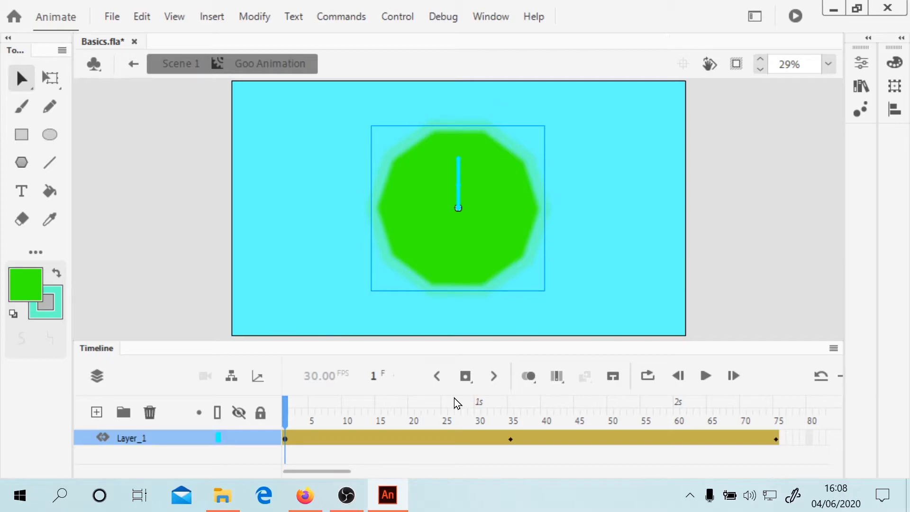
key("ctrl+alt+a")
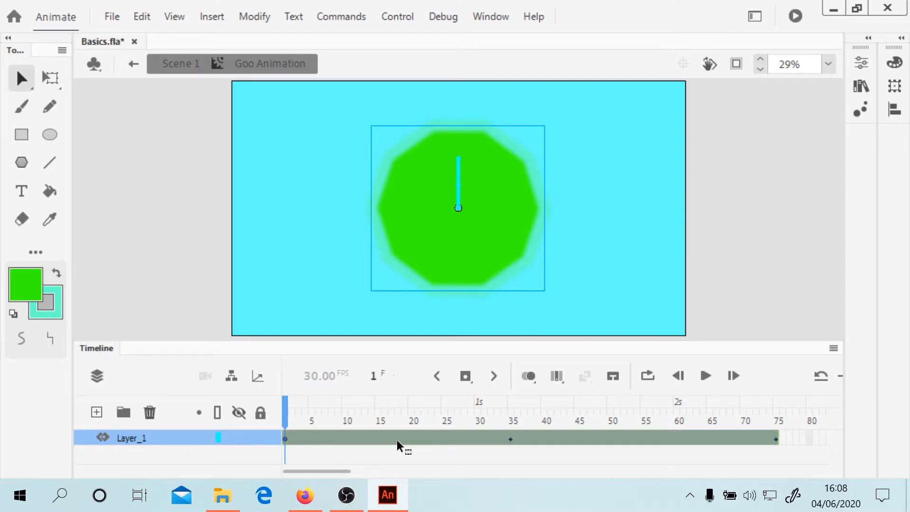
right_click(385, 445)
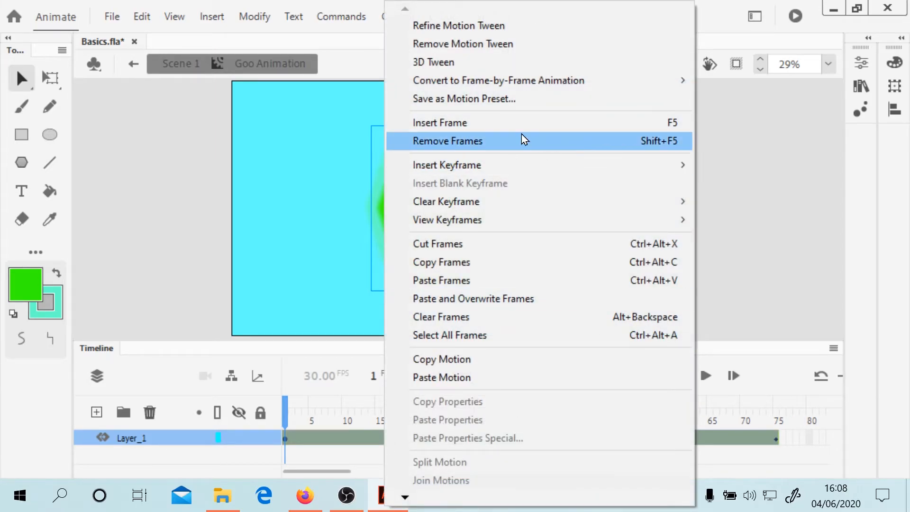
mouse_move(456, 84)
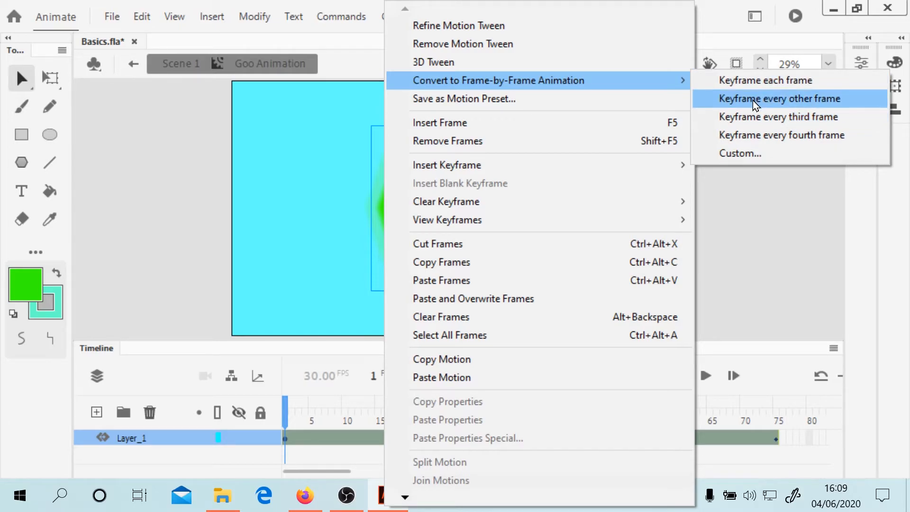
left_click(746, 79)
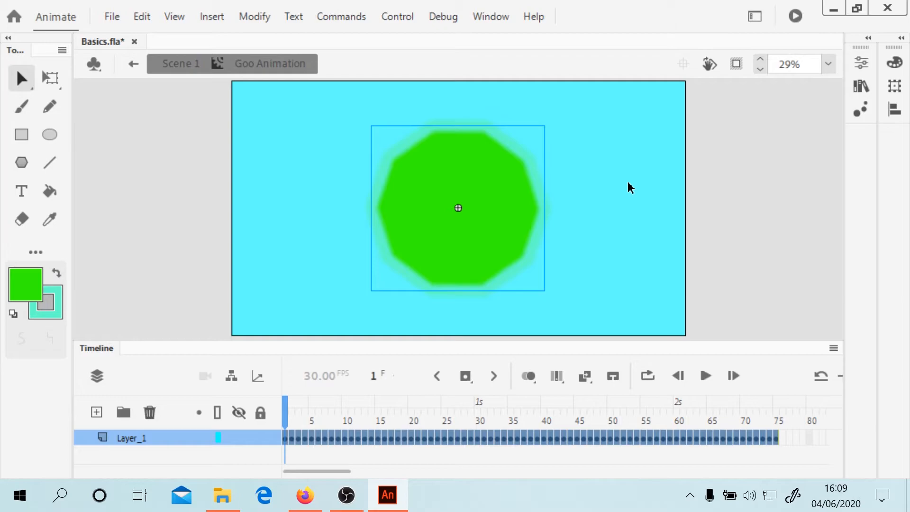
Duplicate the keyframes from frame 76 with the copied frames 76 to 150 in reverse order, and test the movie
left_click(783, 437)
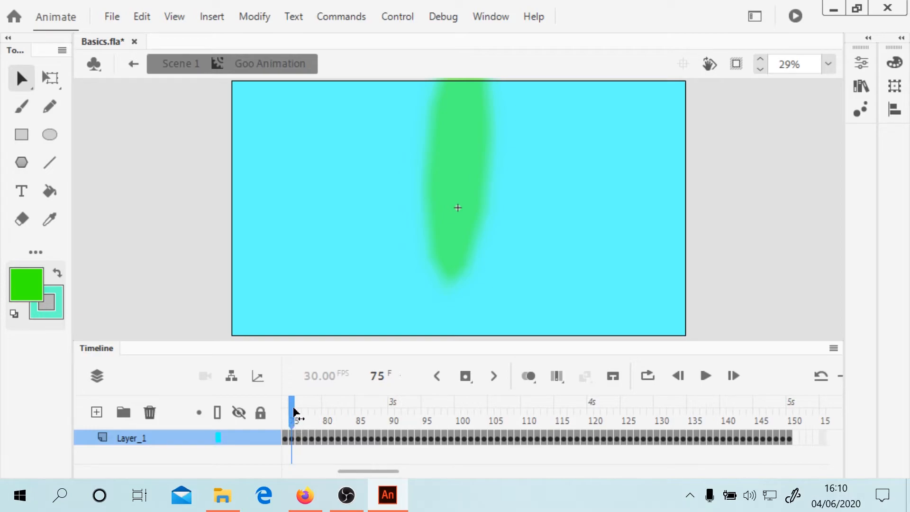
left_click_drag(294, 412, 299, 414)
left_click_drag(299, 445, 790, 439)
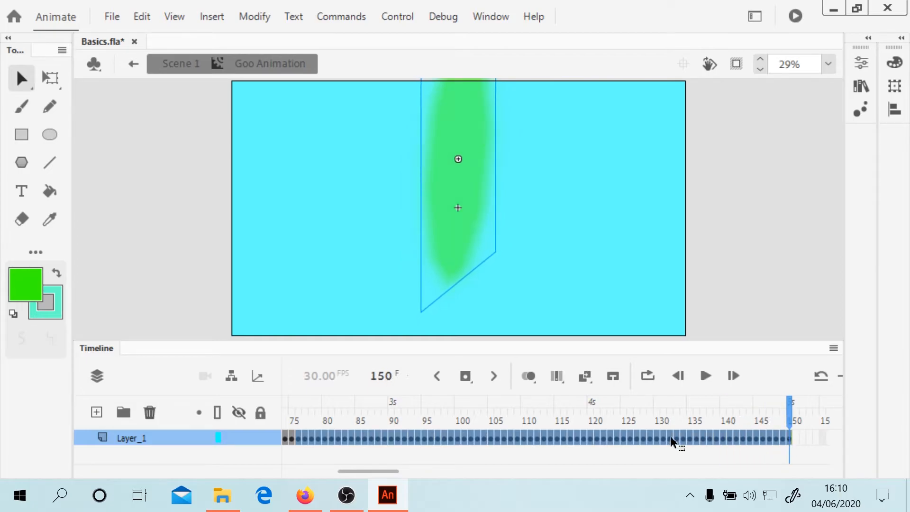
right_click(579, 437)
left_click(635, 407)
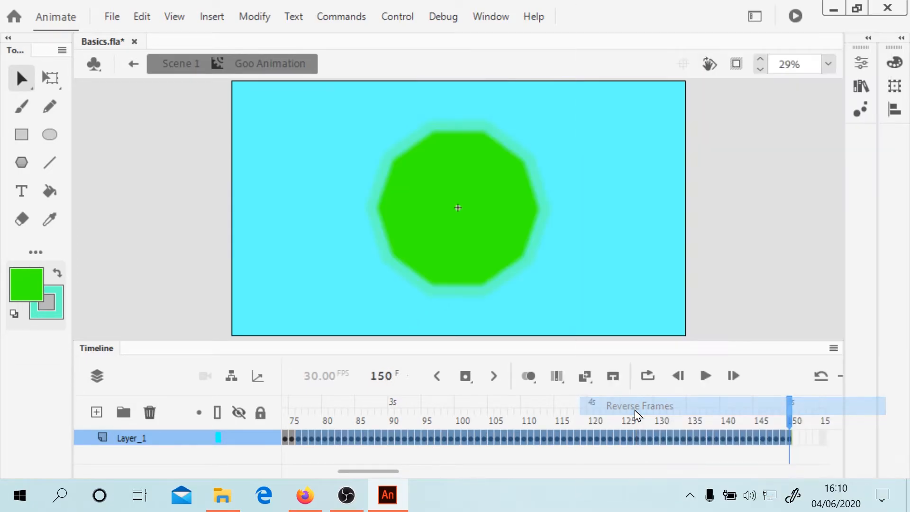
key("ctrl+Return")
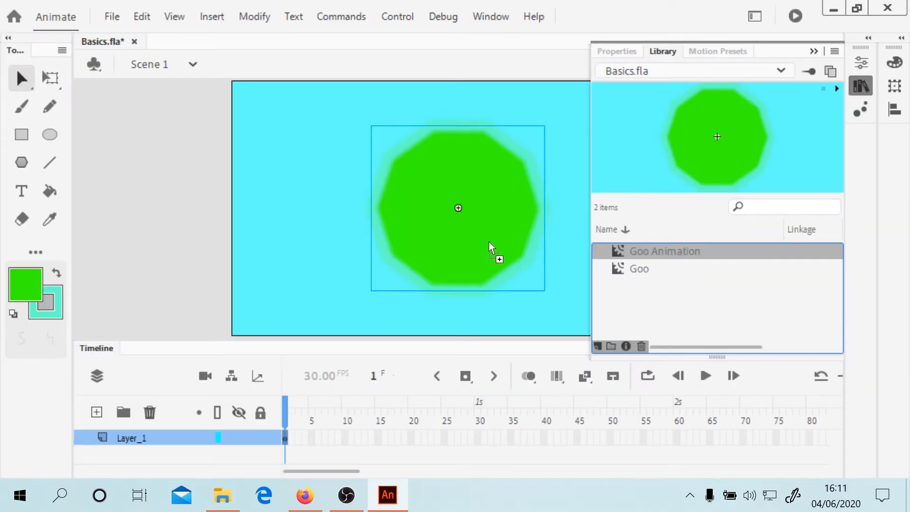
Place a second Goo Animation instance on the left half of the stage, and rotate it clockwise and enlarge it with Free Transform
left_click_drag(299, 206, 347, 202)
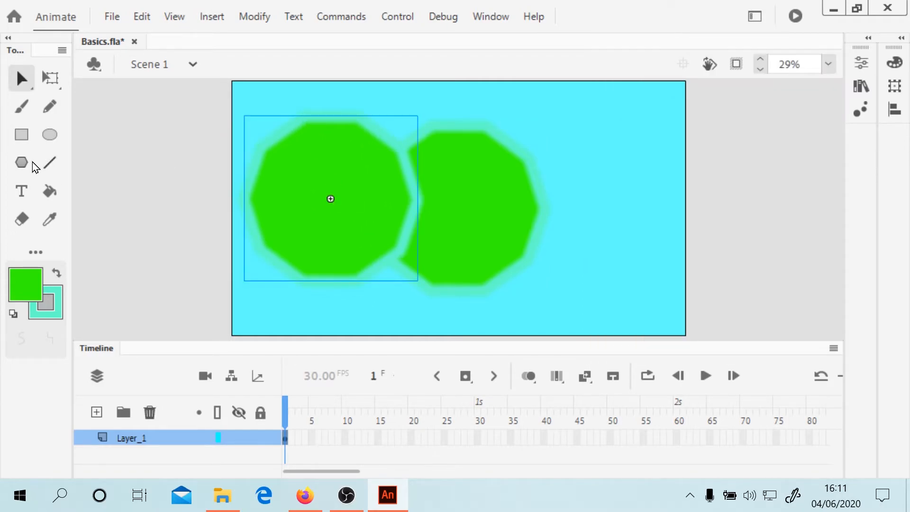
left_click(51, 81)
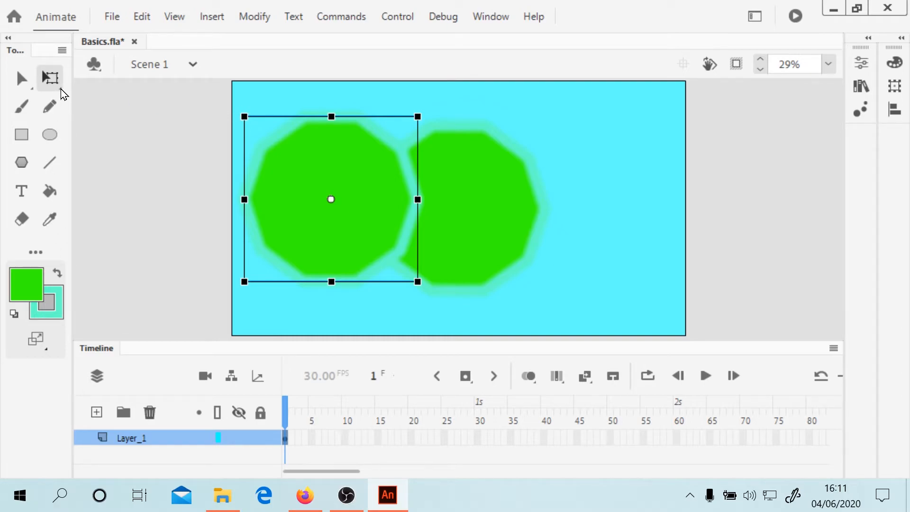
left_click(38, 338)
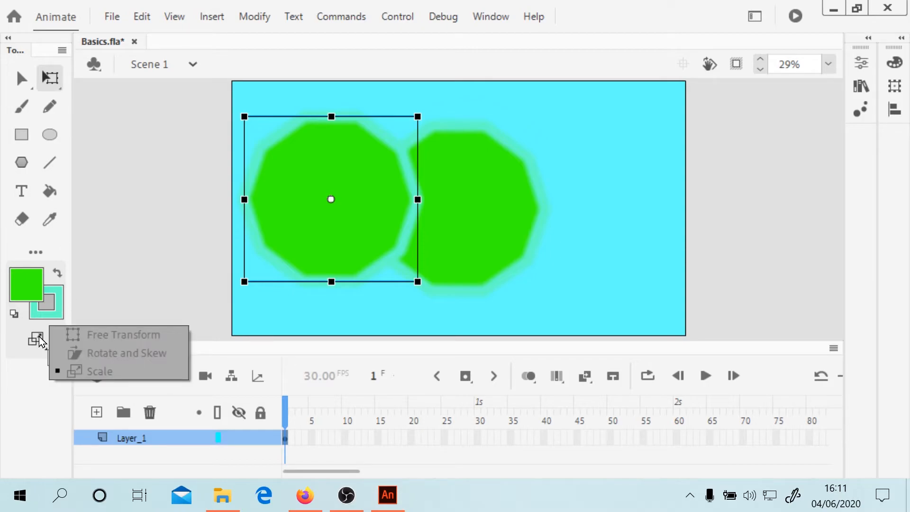
left_click(114, 335)
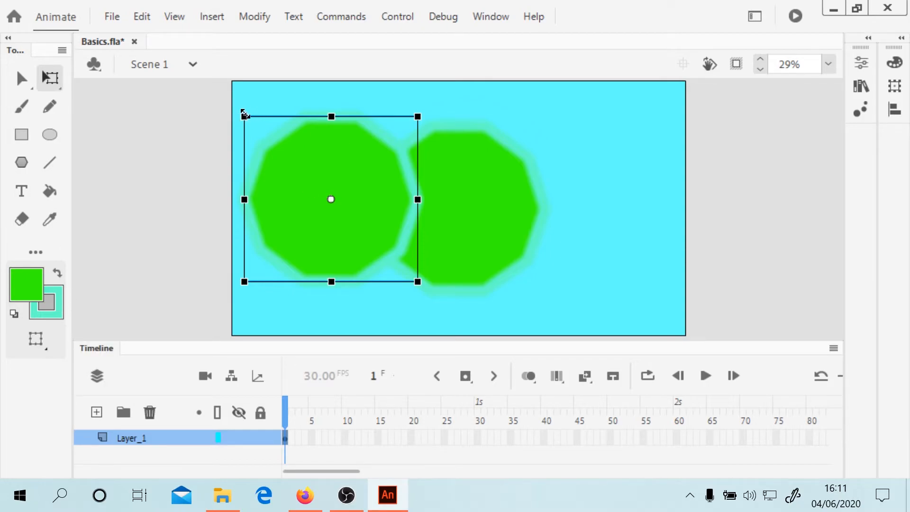
left_click_drag(254, 117, 306, 113)
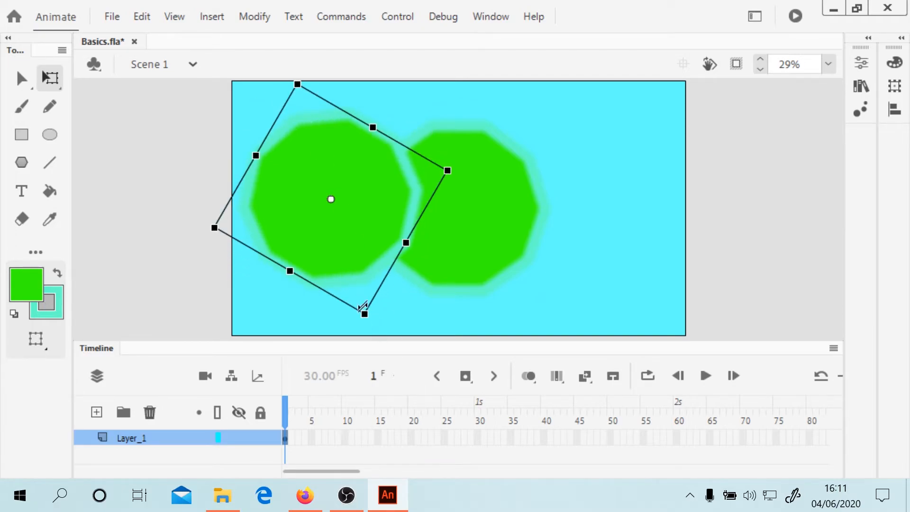
left_click_drag(363, 314, 376, 333)
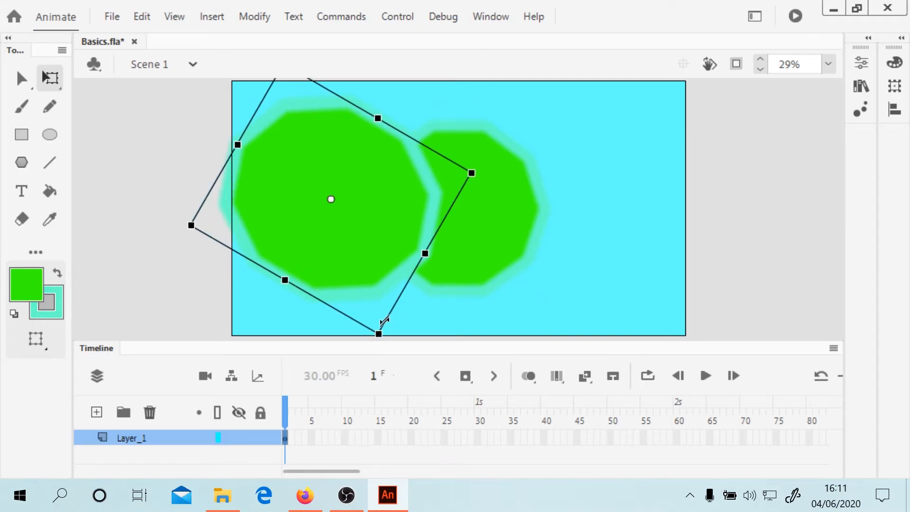
Test the movie to preview the two overlapping goo instances, and close the preview
key("ctrl+Return")
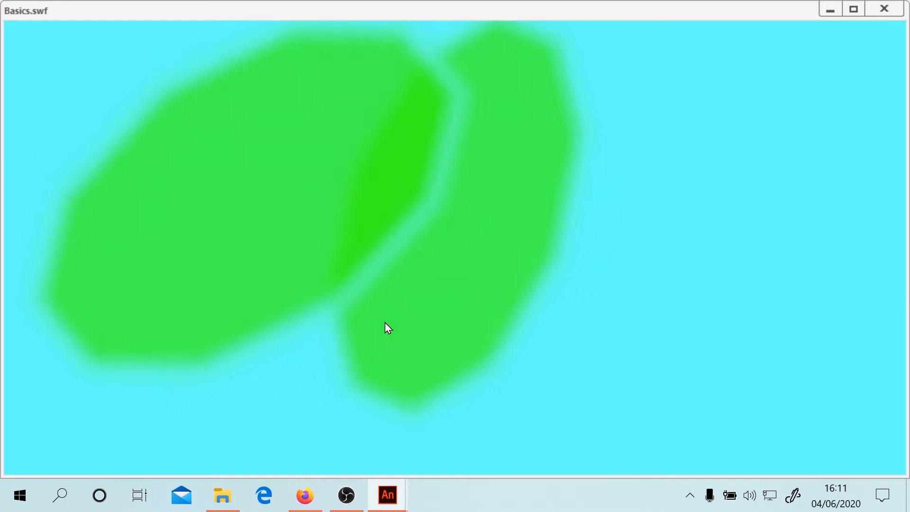
left_click(884, 9)
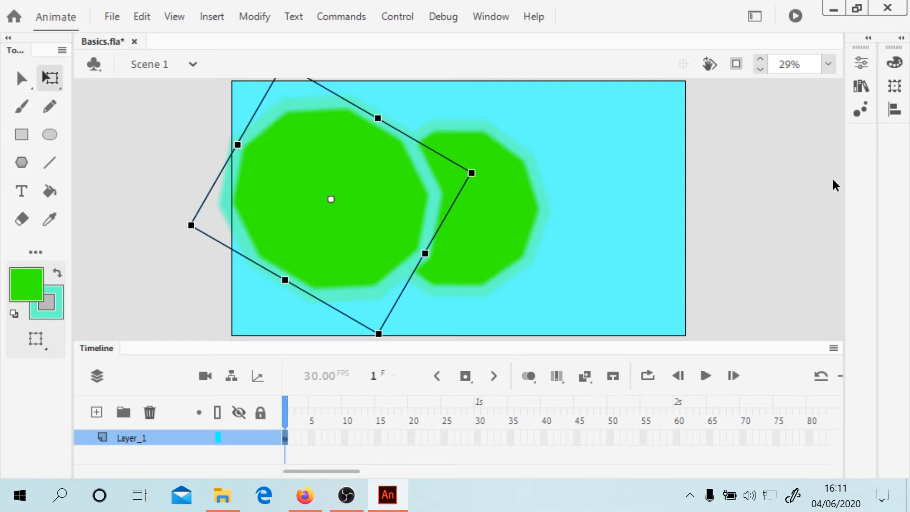
Add a third Goo Animation instance from the library and position it on the right half of the stage
key("ctrl+l")
left_click_drag(675, 255, 631, 248)
left_click_drag(530, 154, 532, 154)
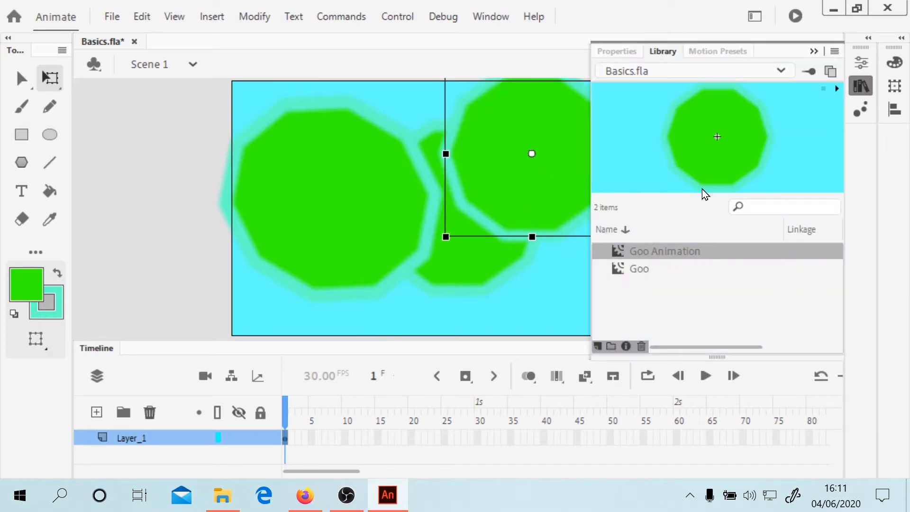
left_click(812, 51)
left_click_drag(559, 143, 611, 175)
Rotate the third goo instance counterclockwise, skew and reposition it using Rotate and Skew, and test the movie
left_click(46, 347)
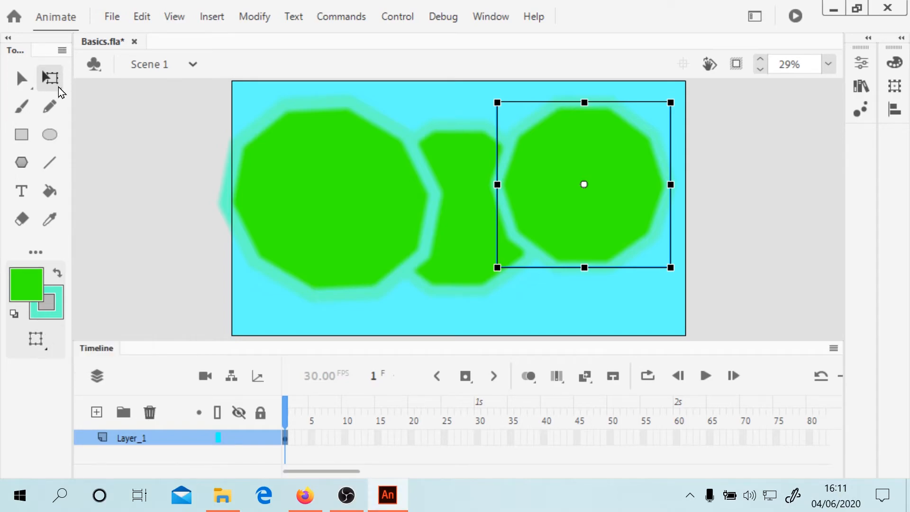
left_click(33, 339)
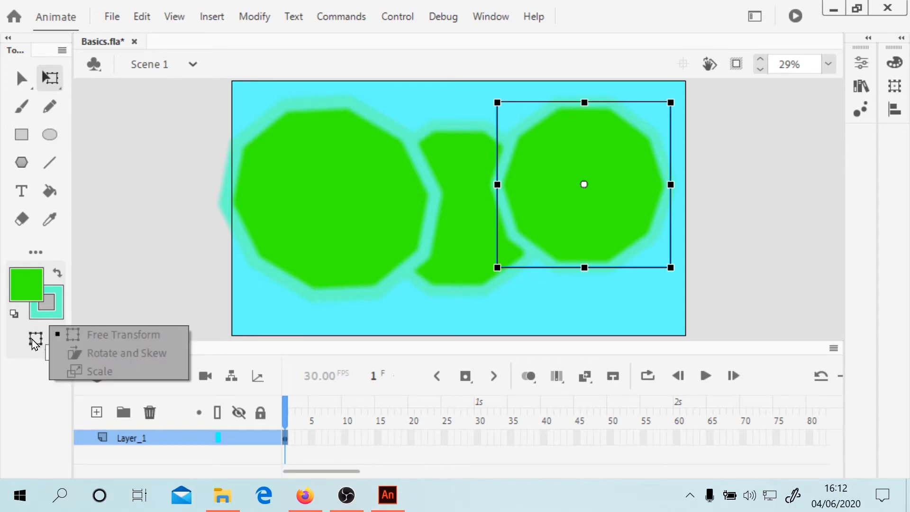
left_click(78, 354)
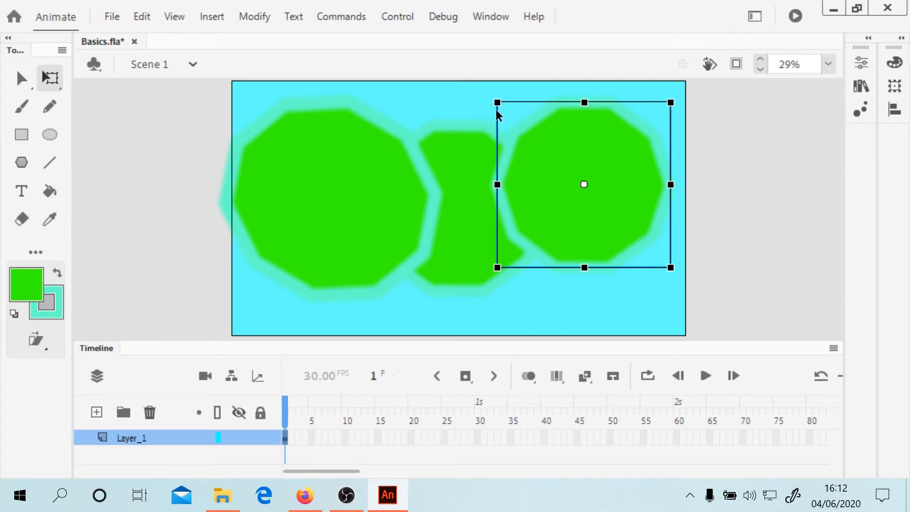
left_click_drag(497, 104, 480, 134)
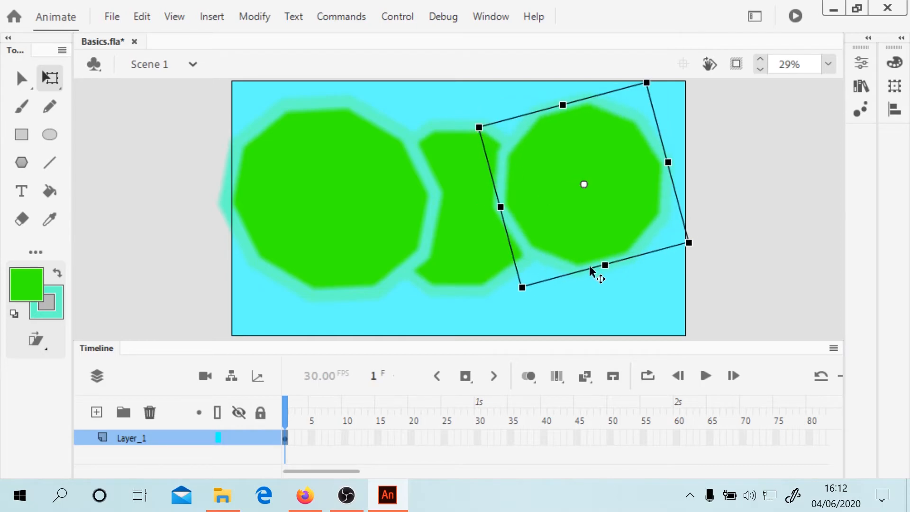
left_click_drag(603, 266, 518, 247)
left_click_drag(609, 182, 591, 189)
key("ctrl+Return")
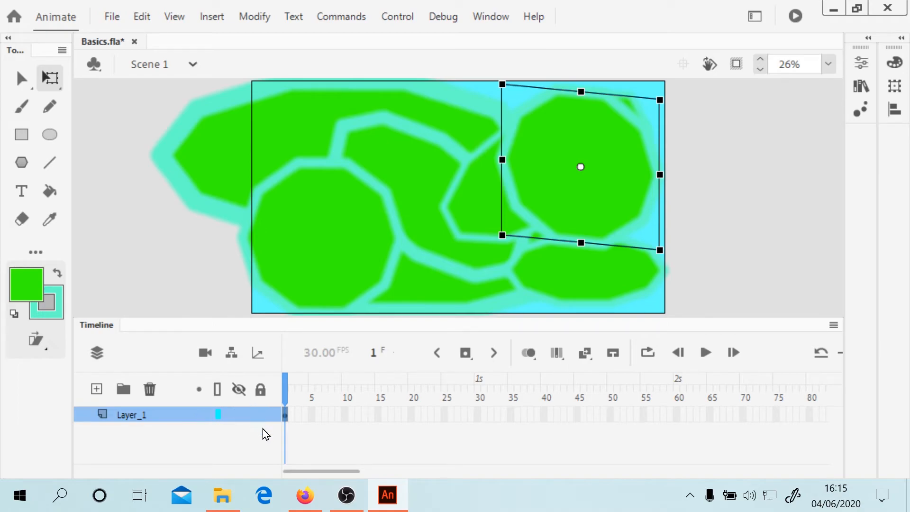
Lock and hide Layer_1 in Scene 1, and add a new layer above it
left_click(261, 415)
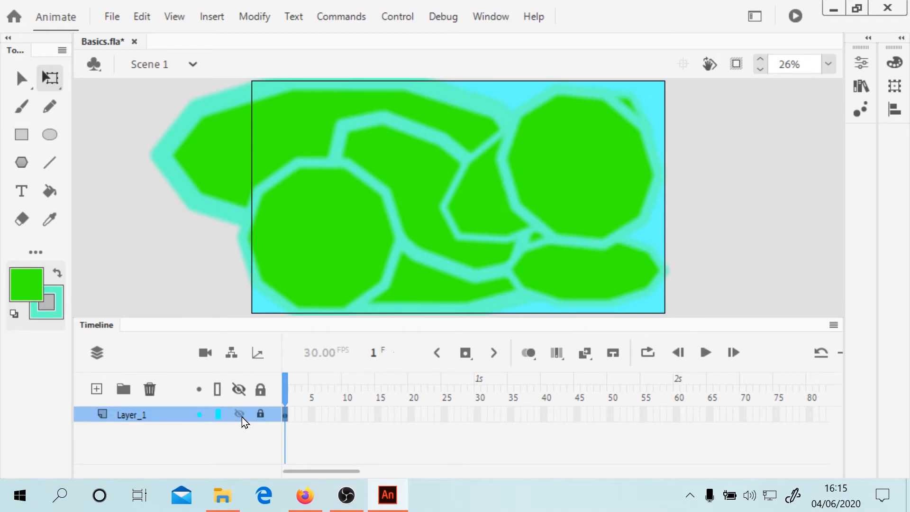
left_click(241, 416)
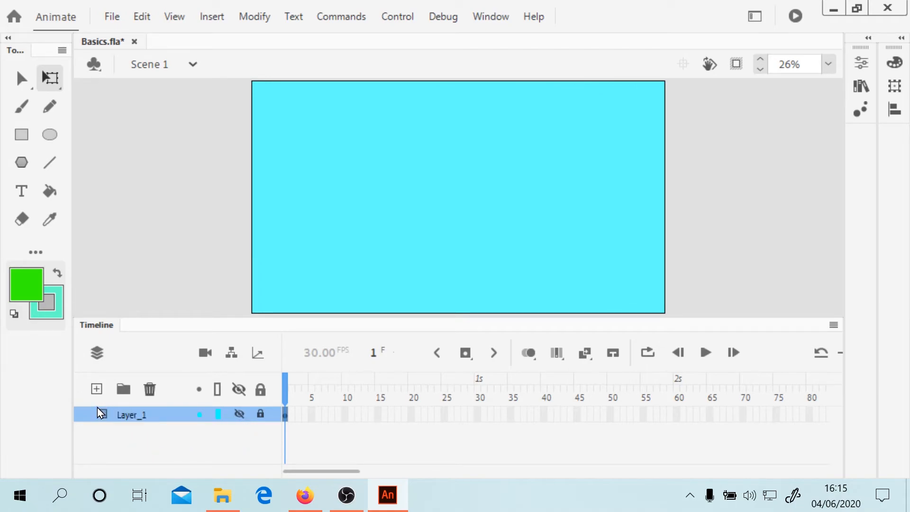
left_click(97, 392)
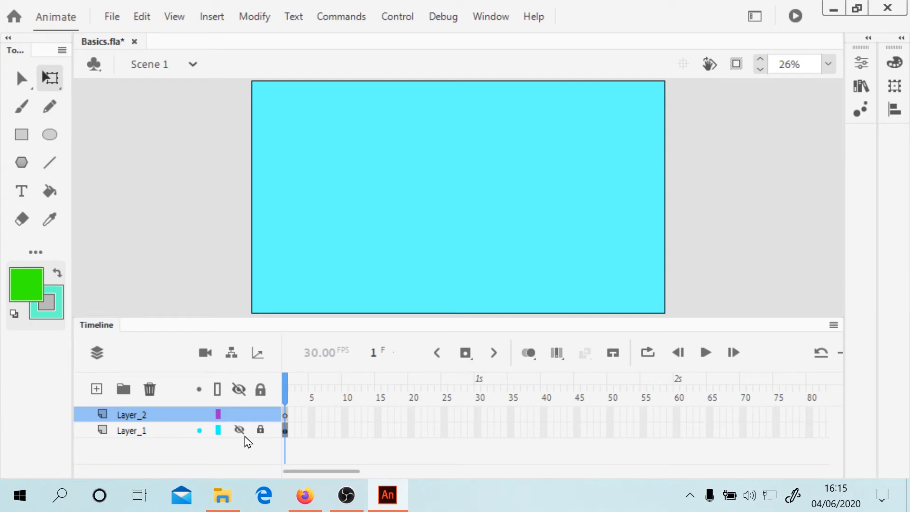
Add a static text field across the stage on Layer_2 reading "Animate Basics" in dark green Verdana Bold, 200 pt
left_click(22, 198)
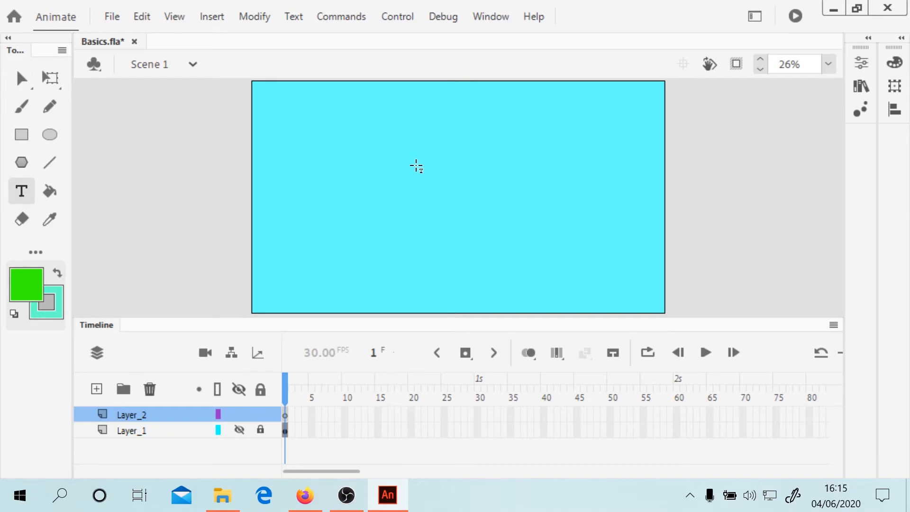
left_click_drag(501, 214, 606, 209)
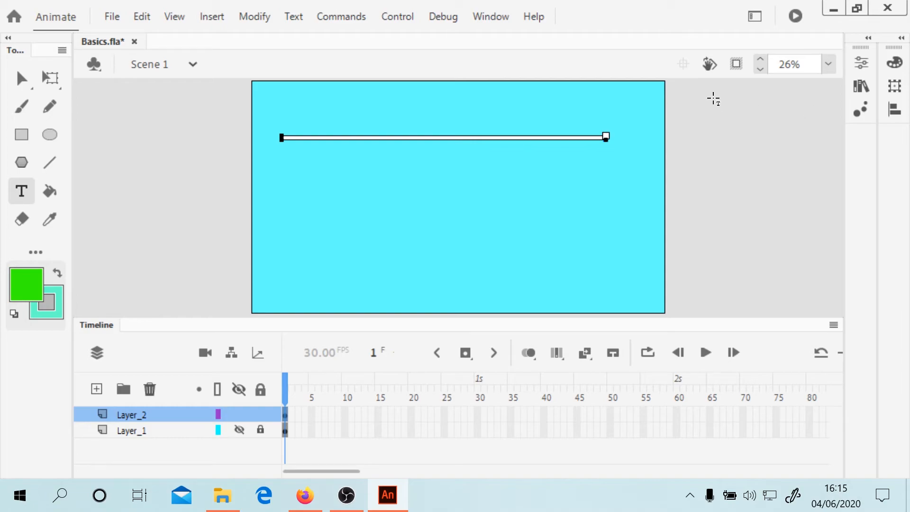
left_click(868, 69)
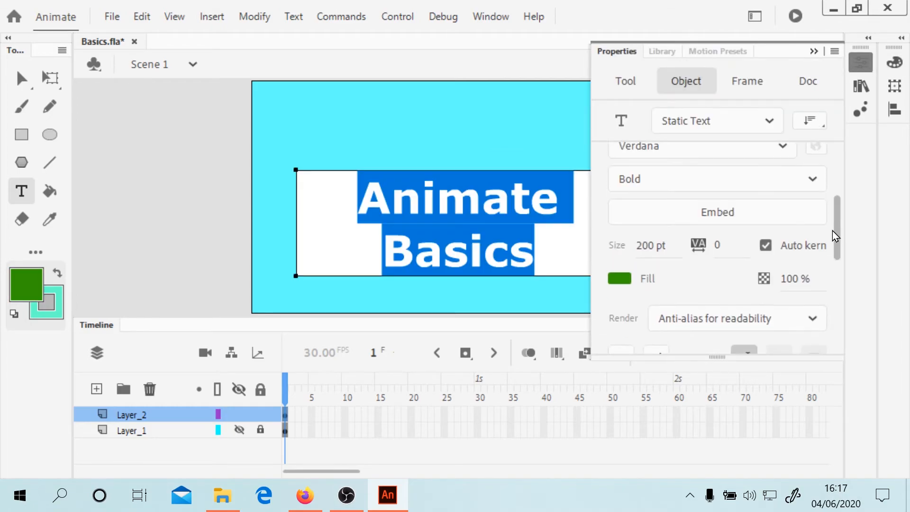
Reduce the "Animate Basics" text to 170 pt so it fits on one line, and test the movie
scroll(833, 234, "down", 1)
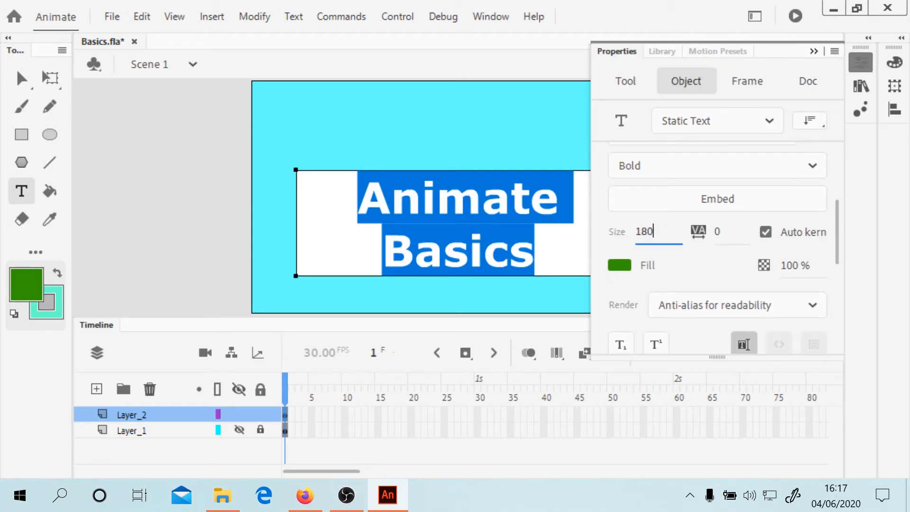
key("Return")
left_click(645, 231)
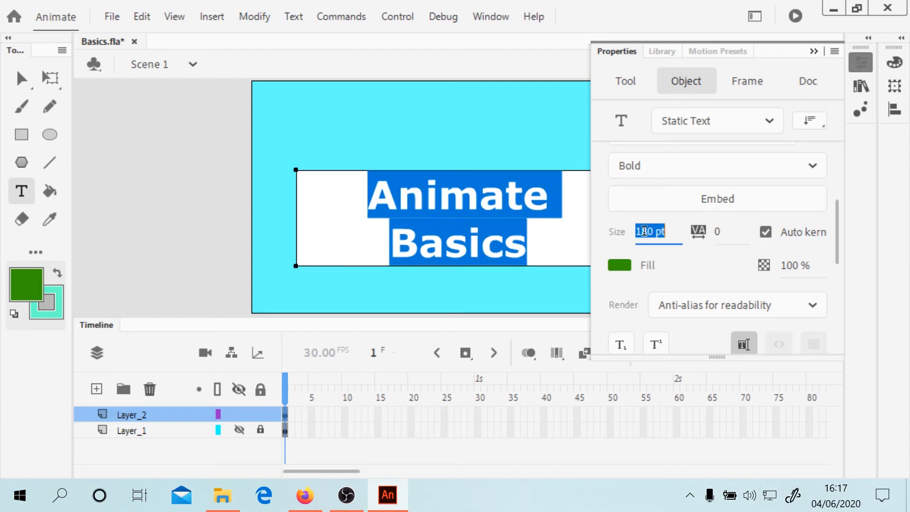
key("Return")
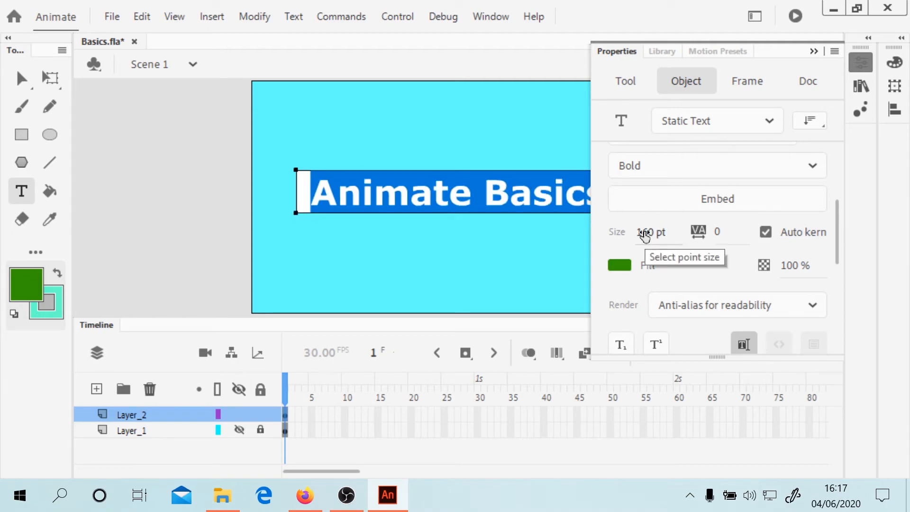
left_click(644, 232)
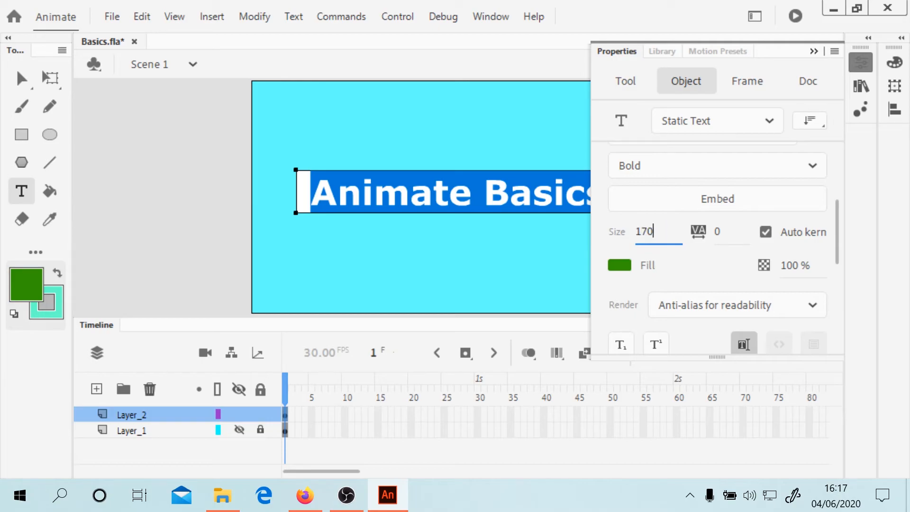
key("Return")
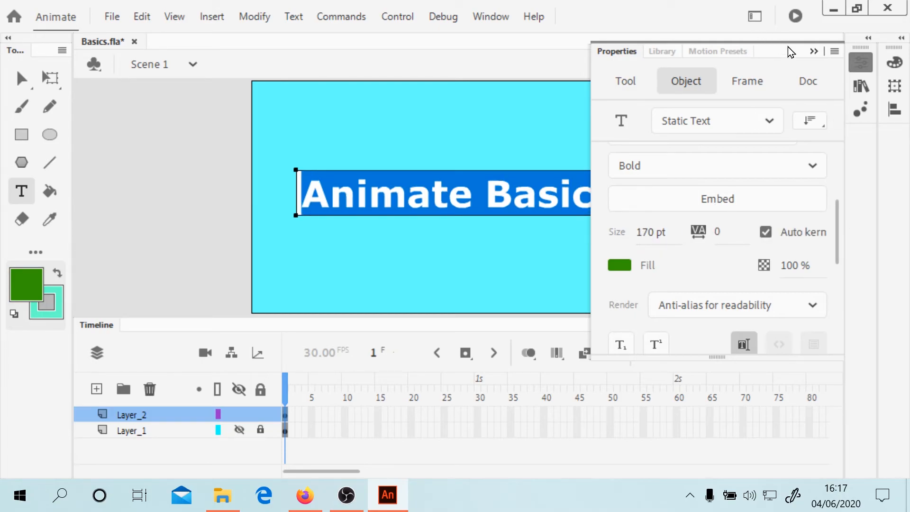
left_click(811, 51)
key("ctrl+Return")
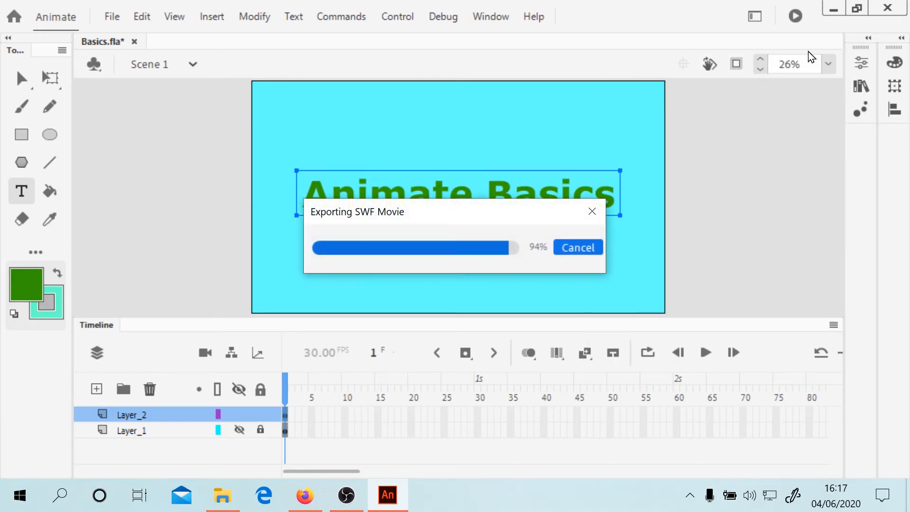